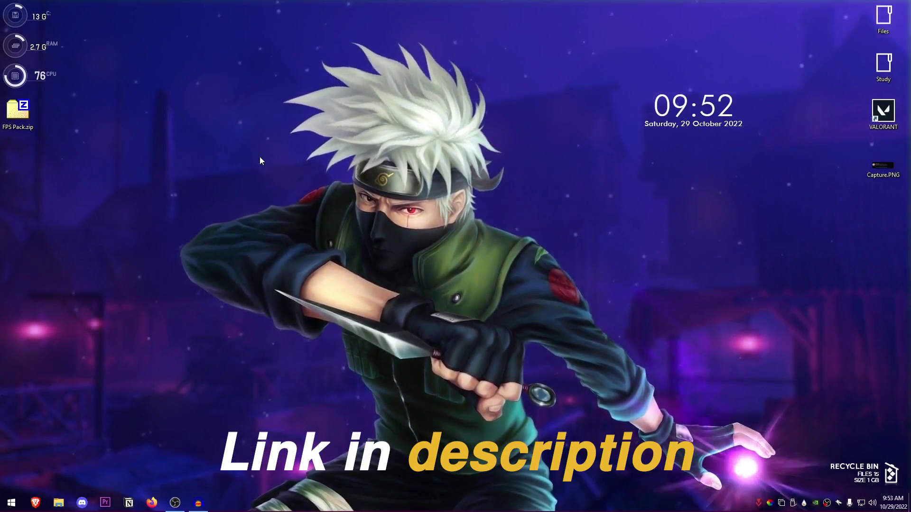
Extract FPS Pack.zip on the desktop and place the extracted FPS Pack folder beside the archive.
left_click(19, 116)
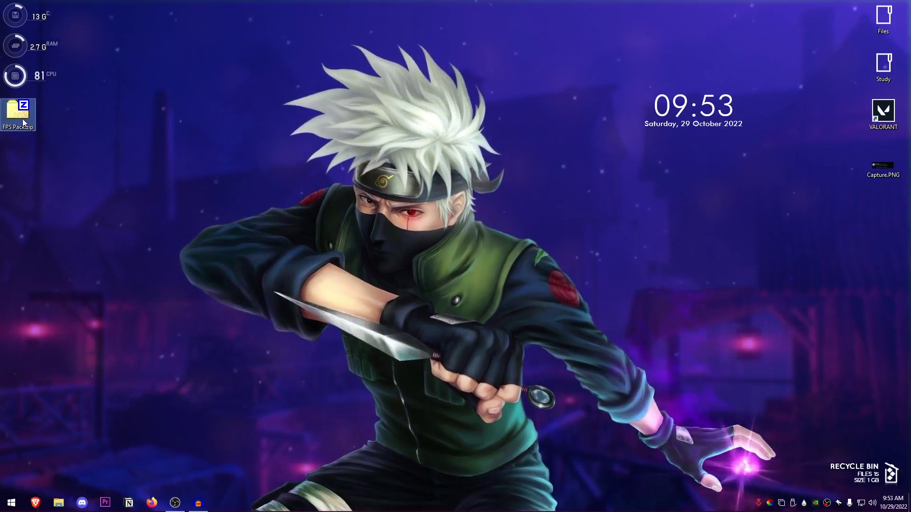
right_click(21, 119)
left_click(91, 220)
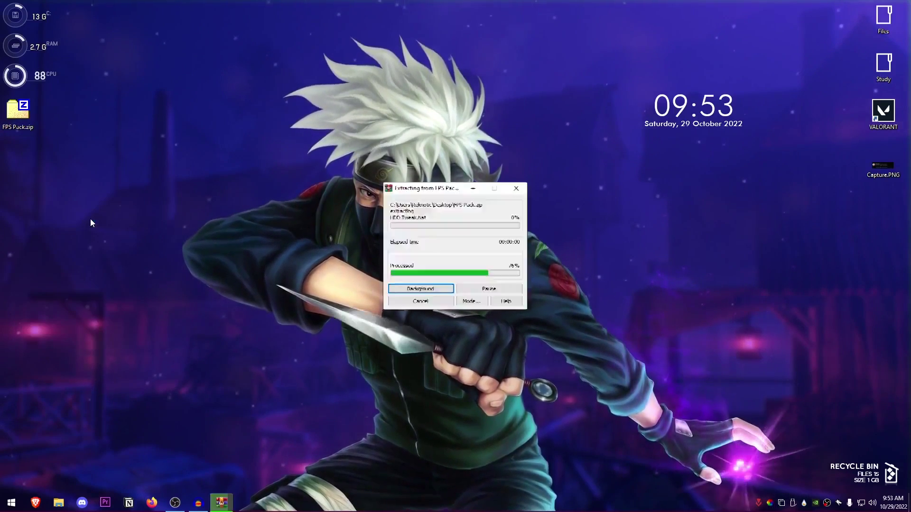
left_click_drag(17, 18, 52, 116)
Open the Driver Tweaks subfolder of Command Tweaks in the extracted FPS Pack folder.
double_click(52, 115)
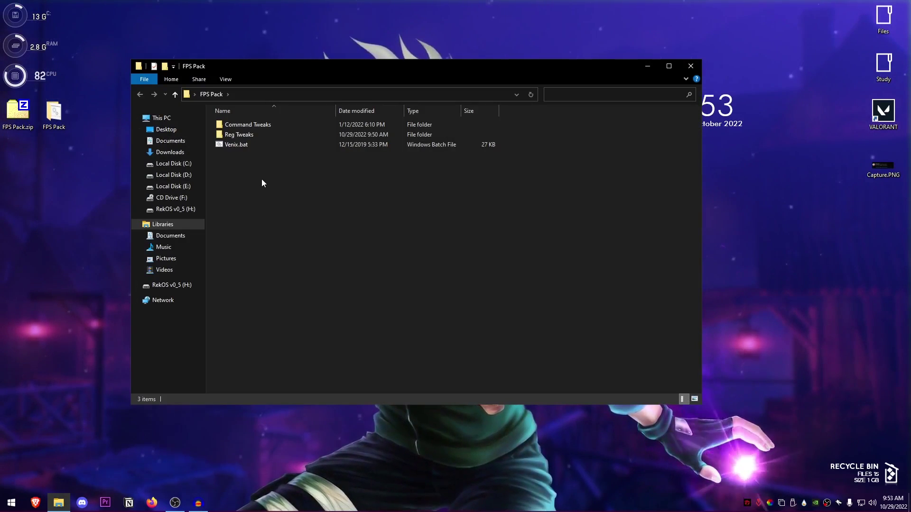
double_click(270, 129)
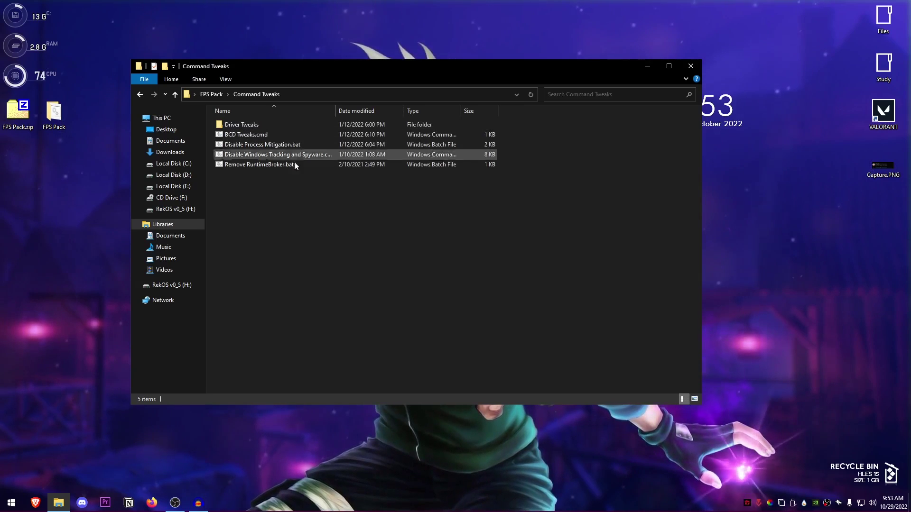
double_click(243, 125)
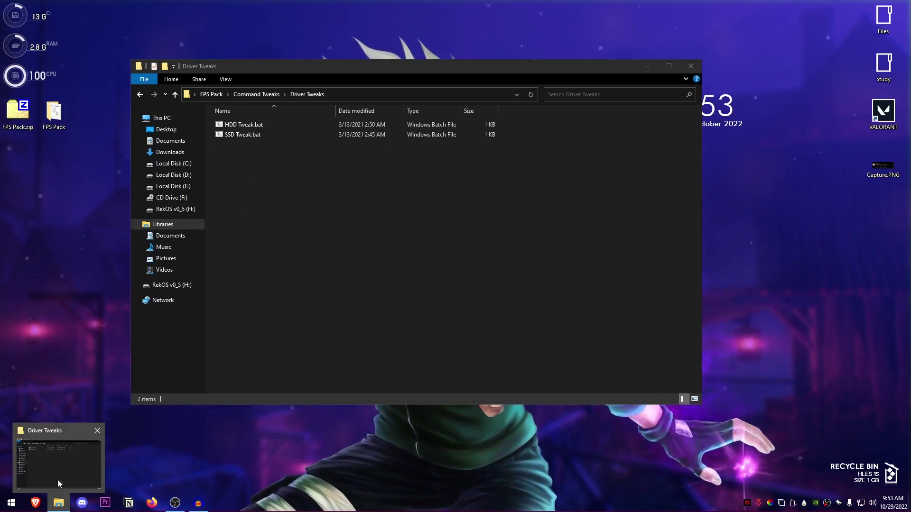
Check the computer's drives in a second This PC window beside the Driver Tweaks folder and close that window.
right_click(59, 503)
left_click(50, 455)
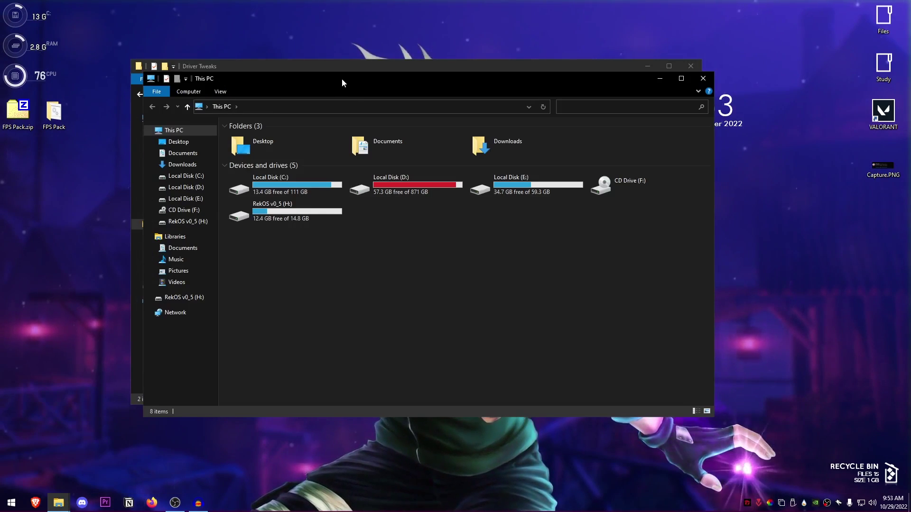
left_click_drag(341, 78, 501, 82)
left_click(451, 188)
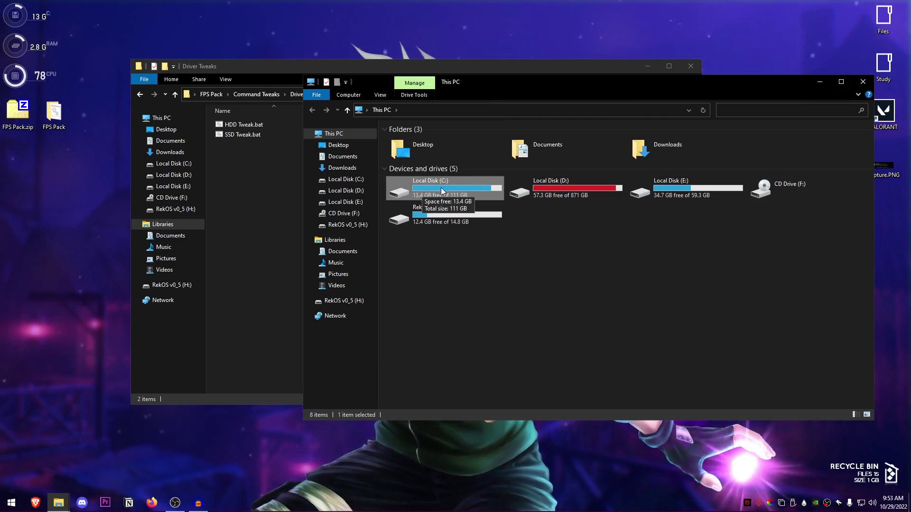
left_click(271, 158)
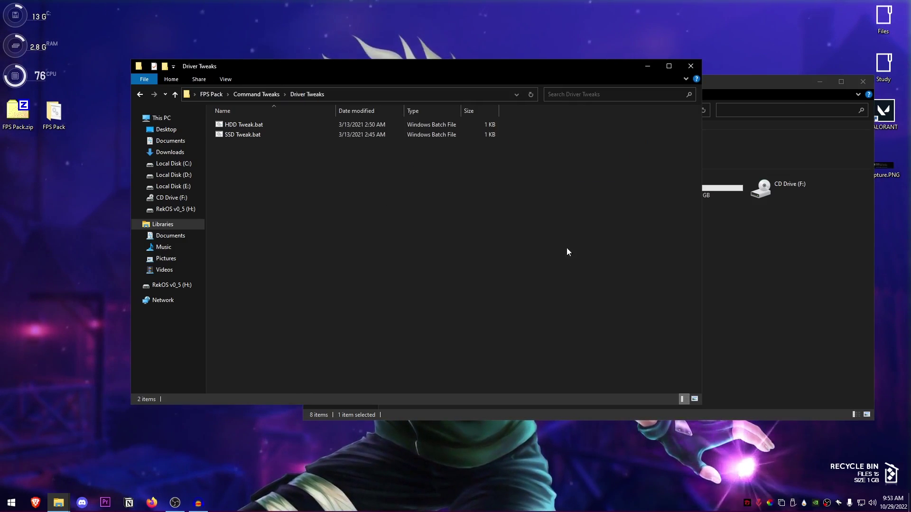
left_click(707, 258)
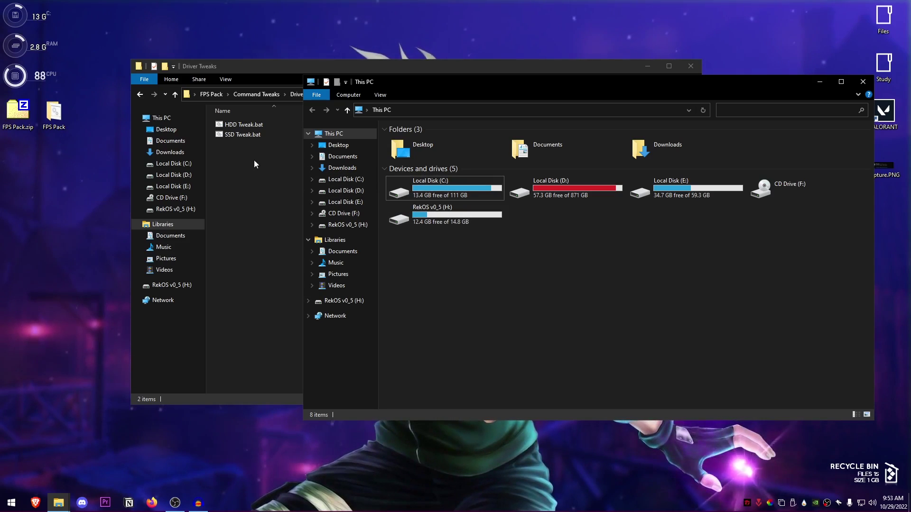
left_click(860, 82)
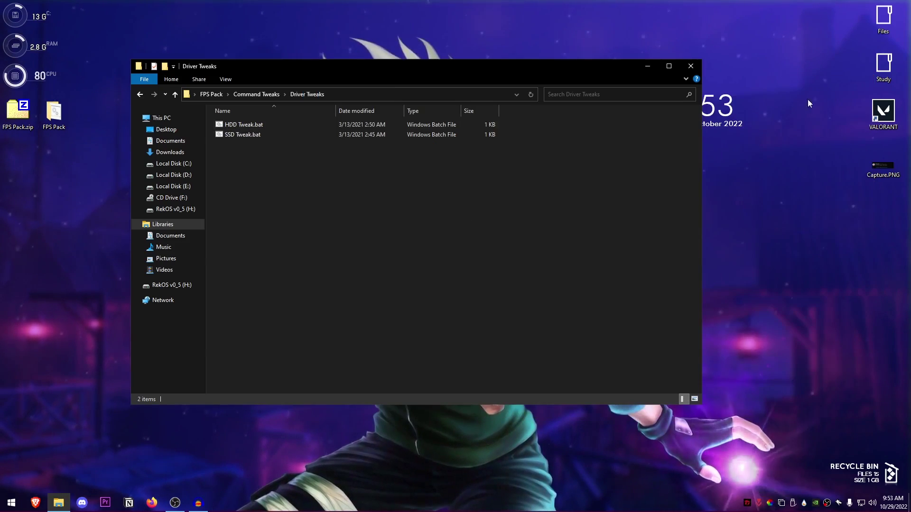
Run SSD Tweak.bat as administrator and return to the Command Tweaks folder.
right_click(249, 135)
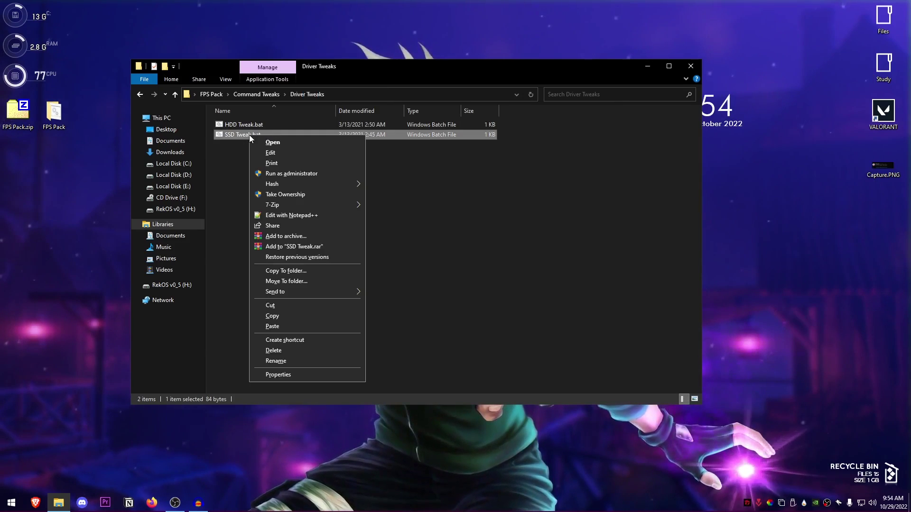
left_click(310, 173)
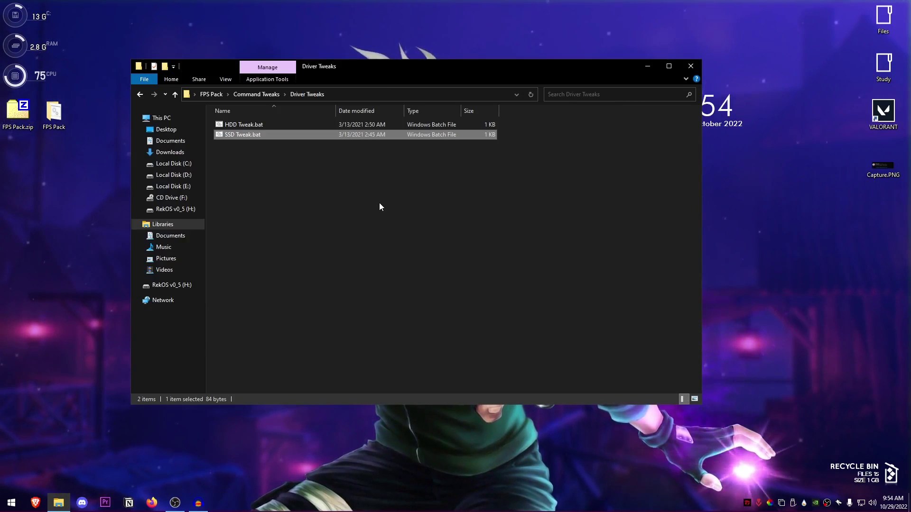
left_click(141, 95)
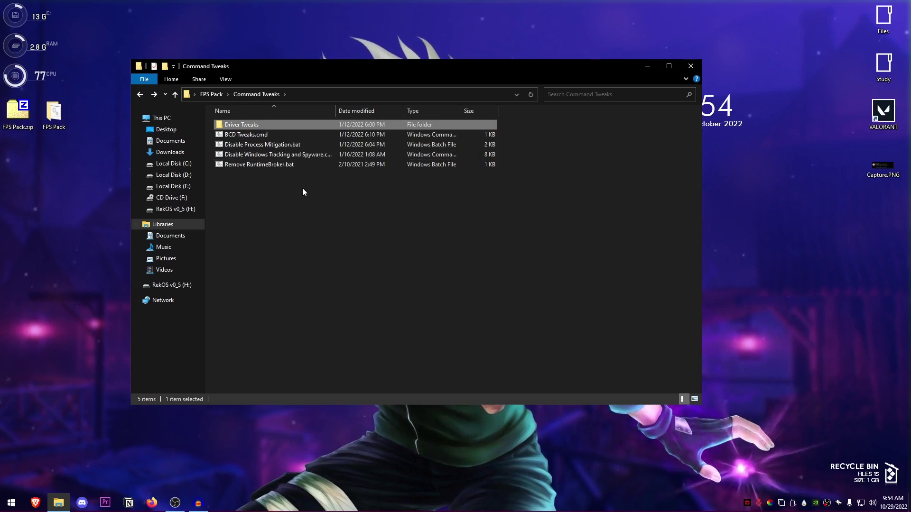
Run BCD Tweaks.cmd as administrator and dismiss its console once the script has finished.
right_click(256, 135)
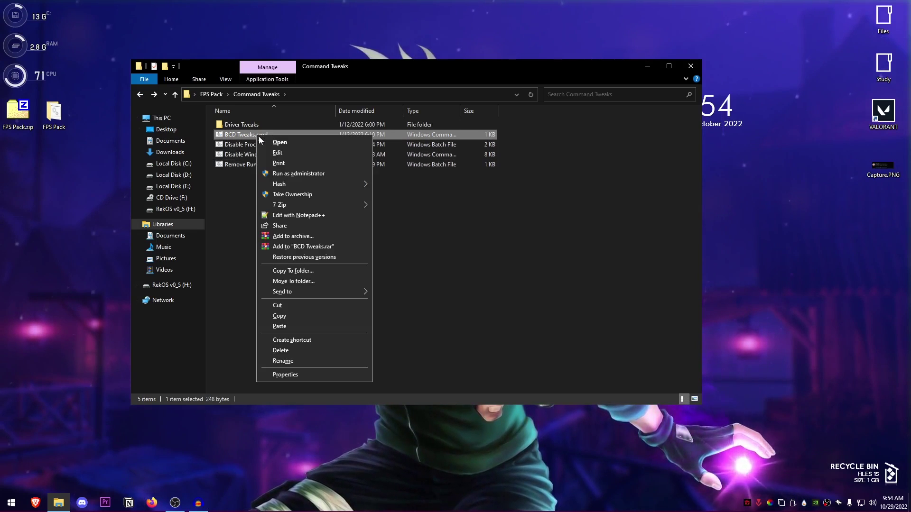
left_click(321, 174)
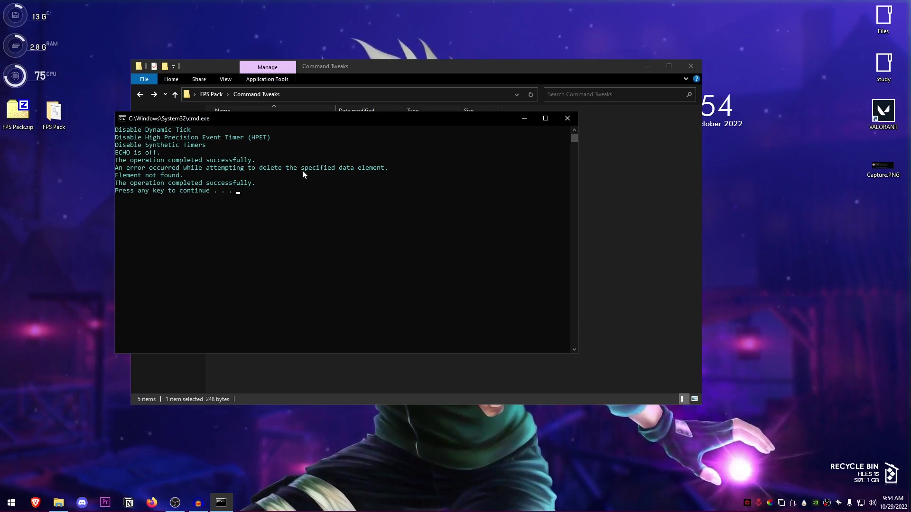
key("Return")
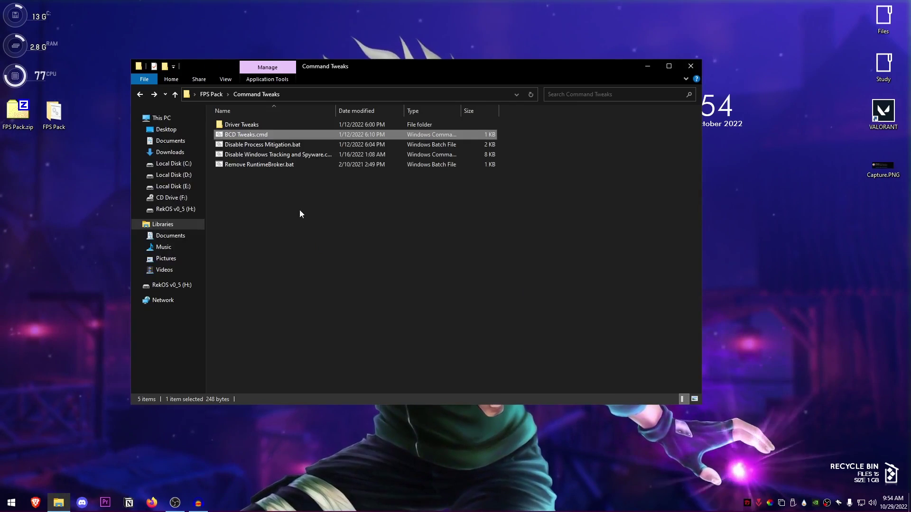
Run Disable Process Mitigation.bat as administrator and dismiss its console once the script has finished.
right_click(259, 146)
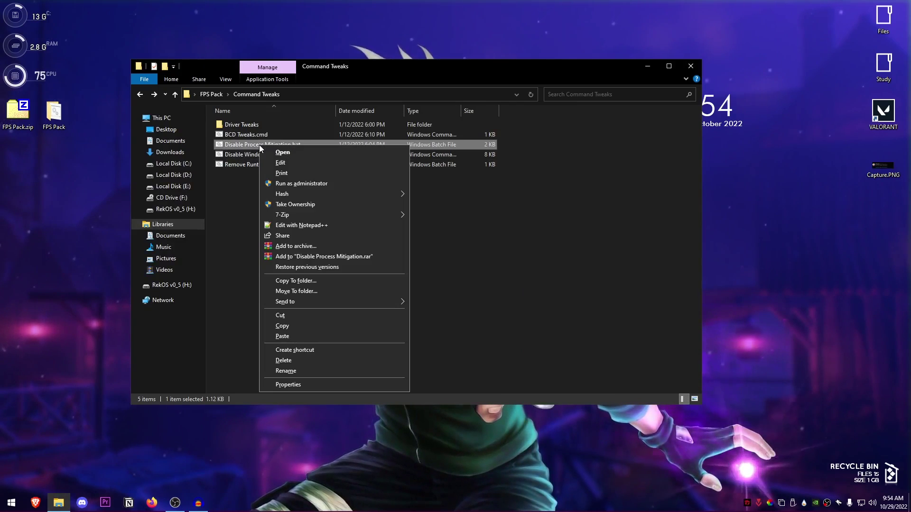
left_click(315, 183)
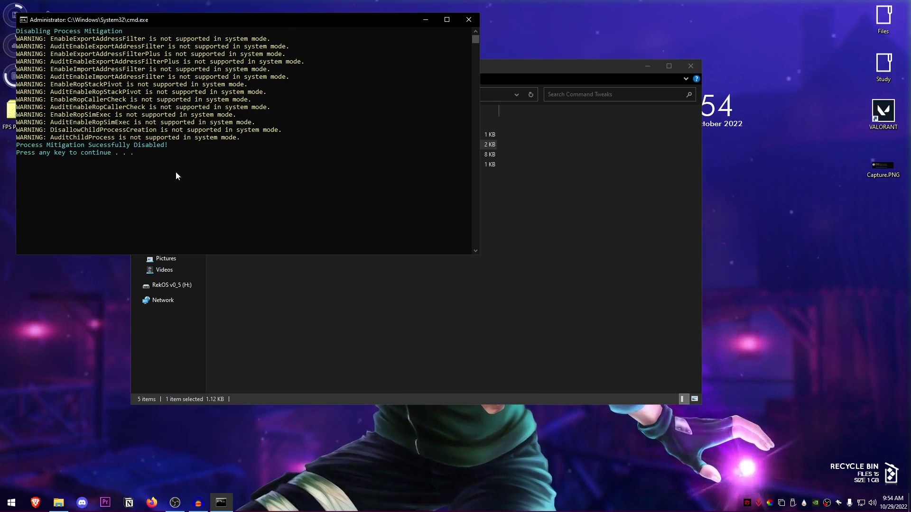
key("Return")
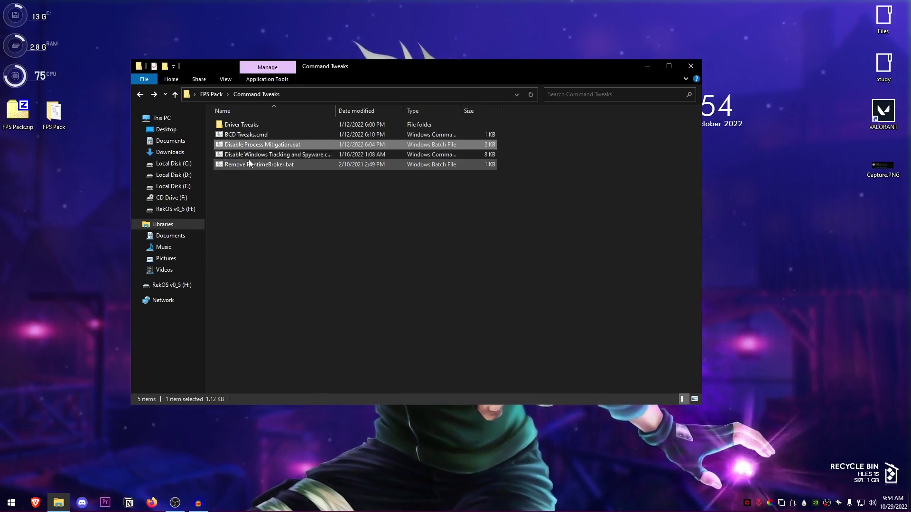
Run the Disable Windows Tracking and Spyware script as administrator and dismiss its console once it has finished.
right_click(288, 156)
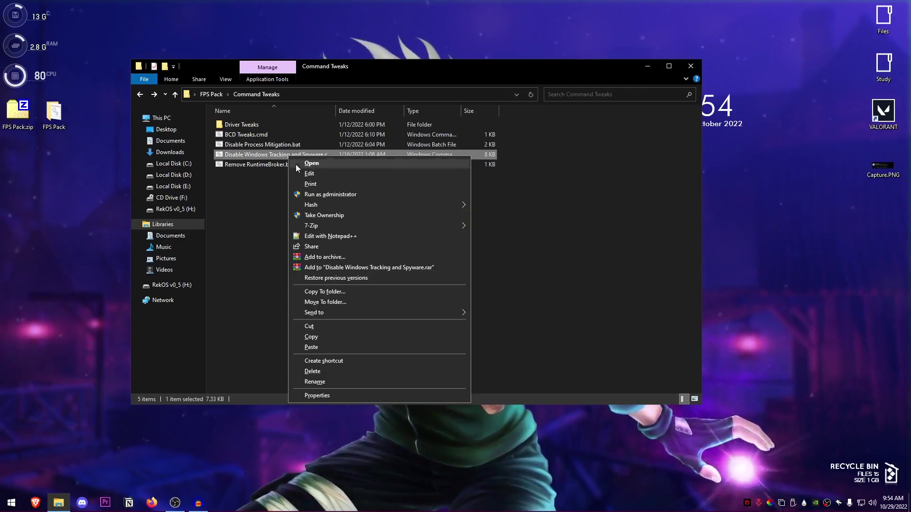
left_click(337, 194)
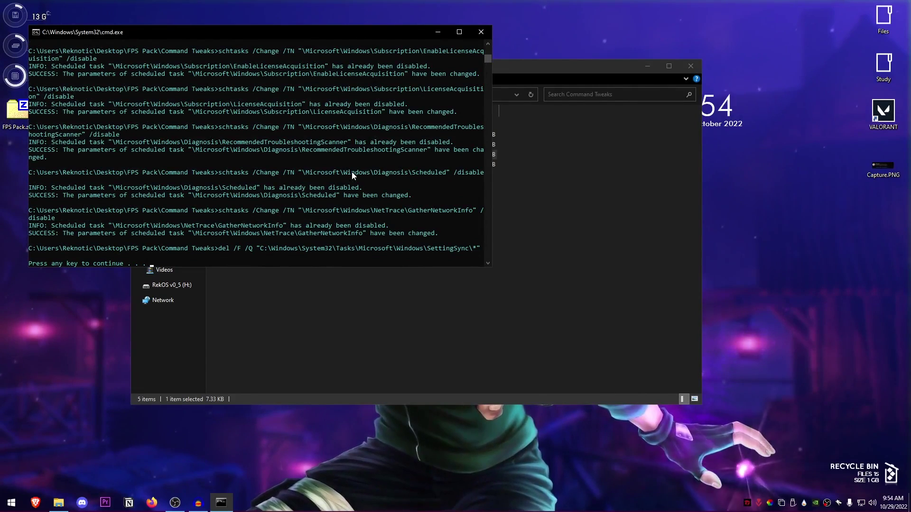
key("Return")
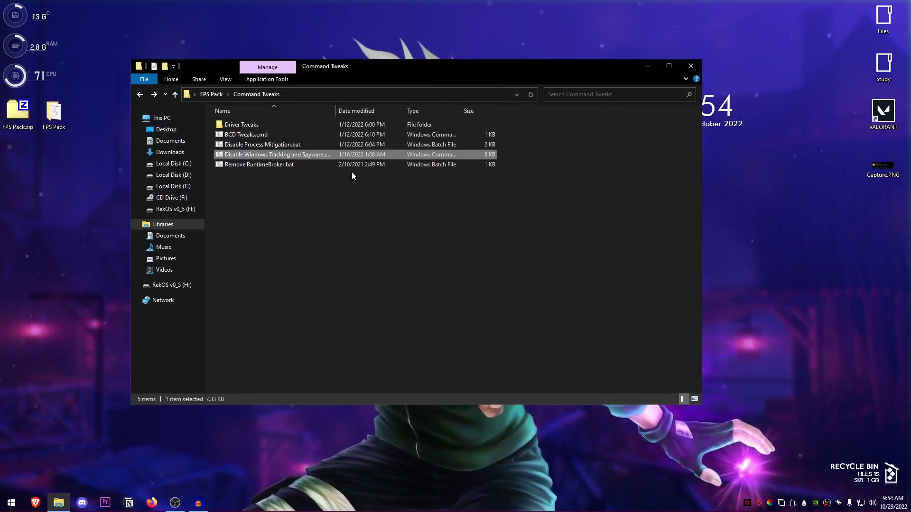
Run Remove RuntimeBroker.bat as administrator and open the Reg Tweaks folder of the FPS Pack.
right_click(282, 165)
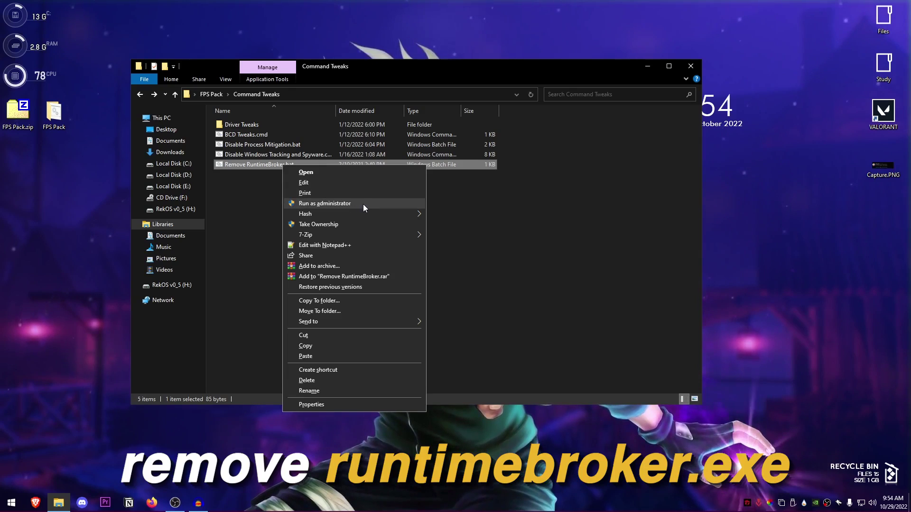
left_click(328, 203)
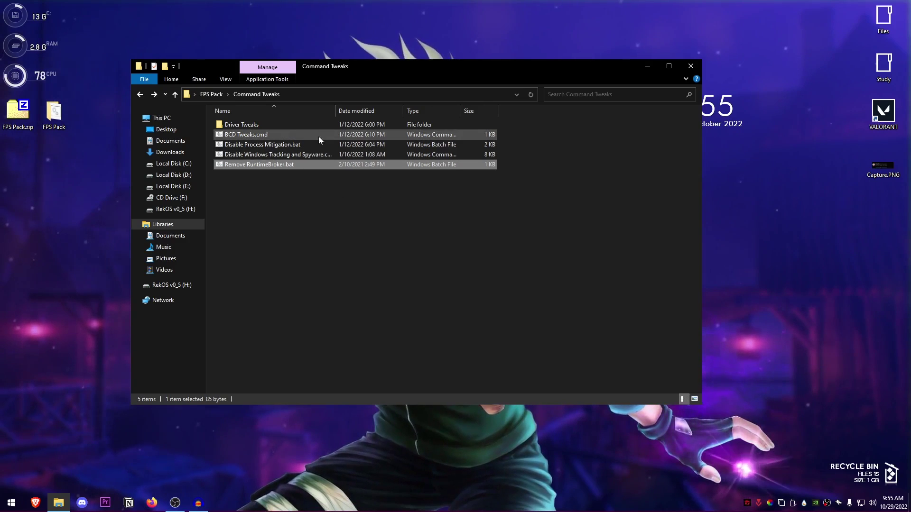
left_click(140, 94)
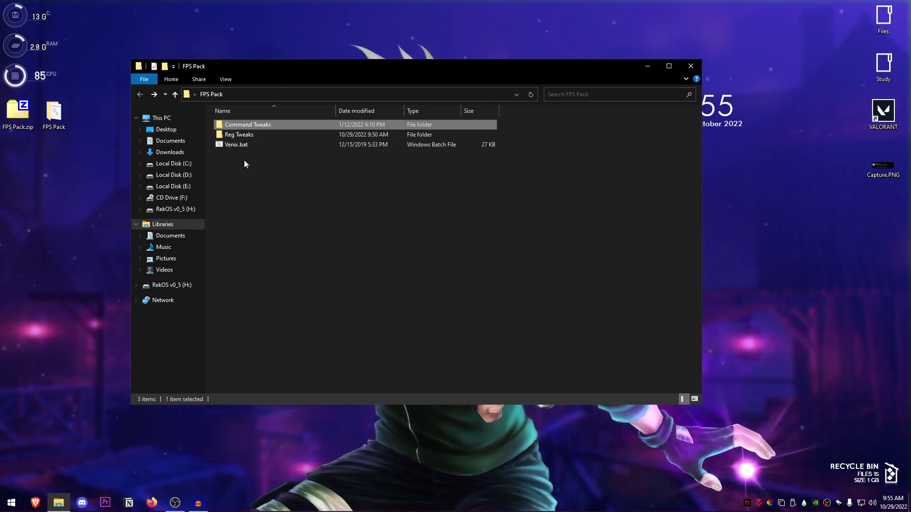
double_click(243, 133)
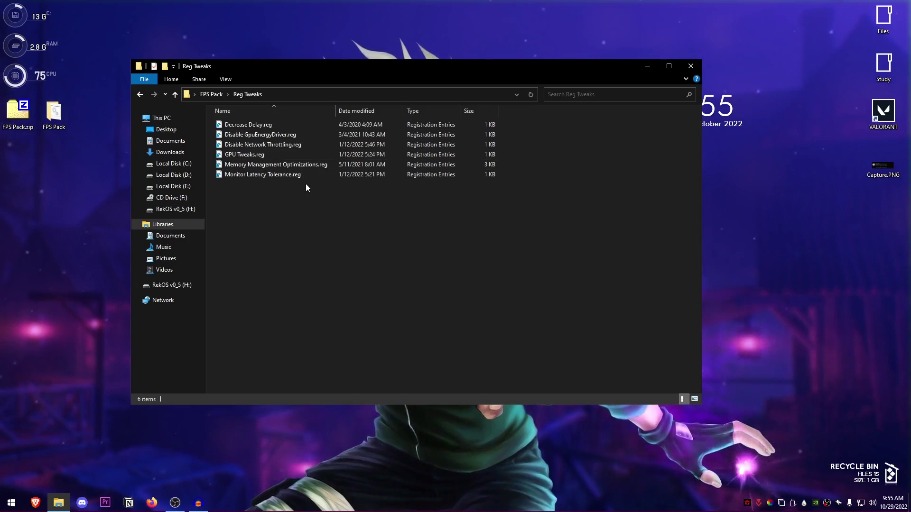
Examine the registry entries of Decrease Delay.reg in Notepad and close the file.
left_click(253, 123)
right_click(252, 123)
left_click(251, 126)
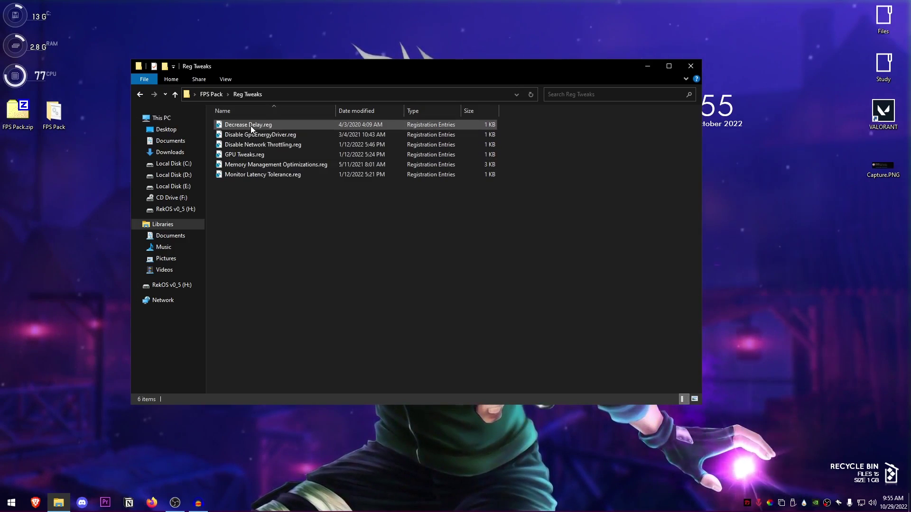
right_click(262, 124)
left_click(289, 142)
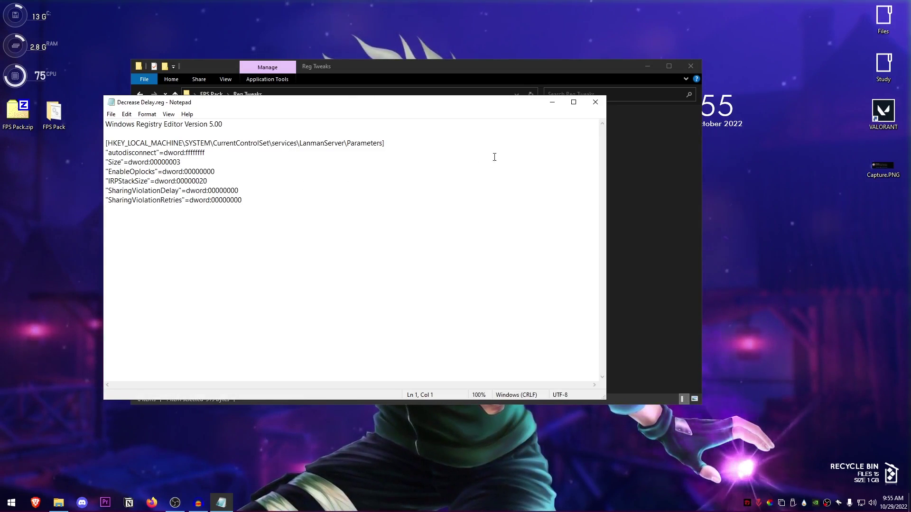
left_click(595, 102)
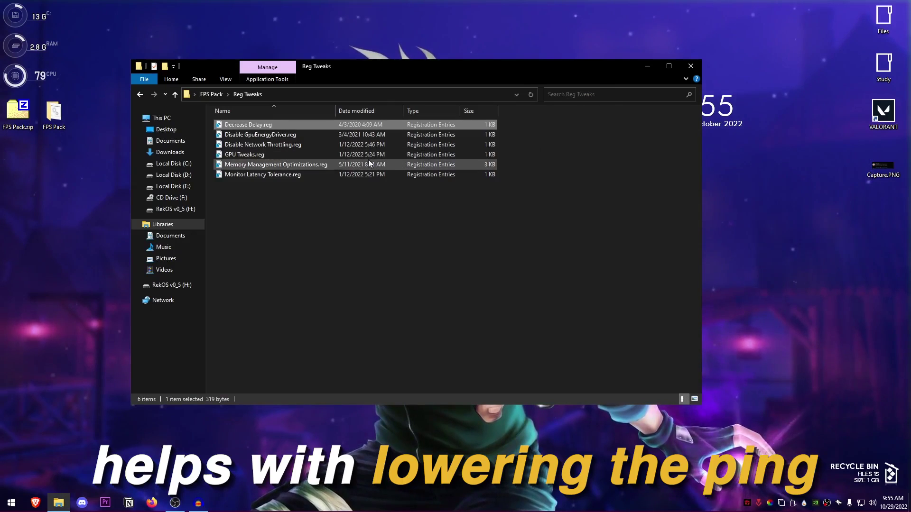
Merge Decrease Delay.reg into the Windows registry.
double_click(266, 127)
left_click(514, 266)
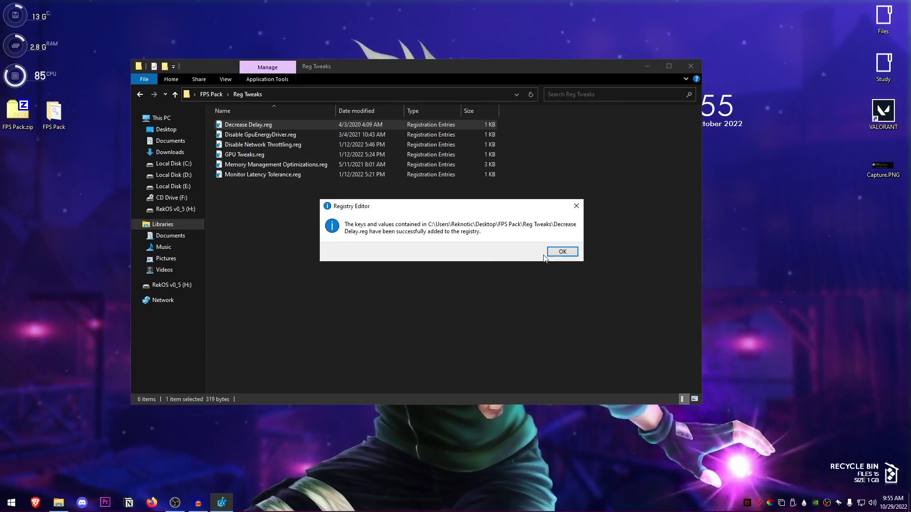
left_click(561, 251)
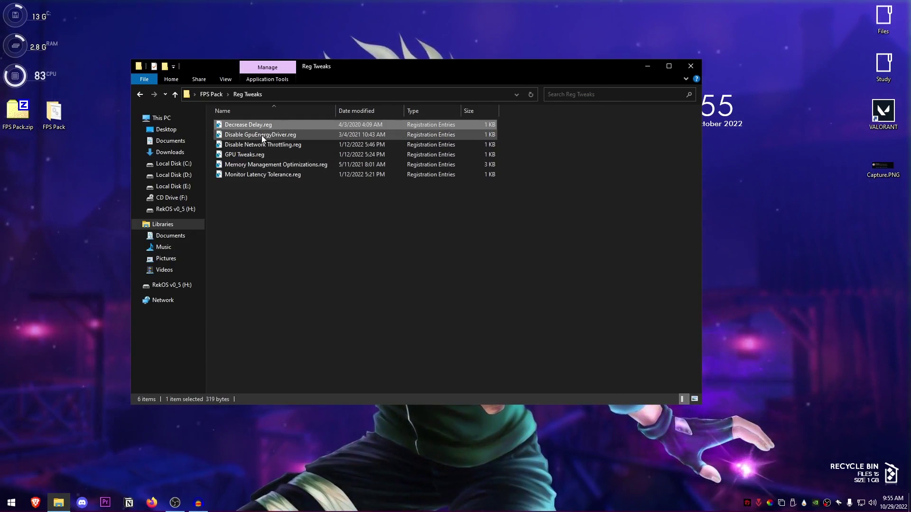
Merge Disable GpuEnergyDriver.reg into the Windows registry.
double_click(280, 136)
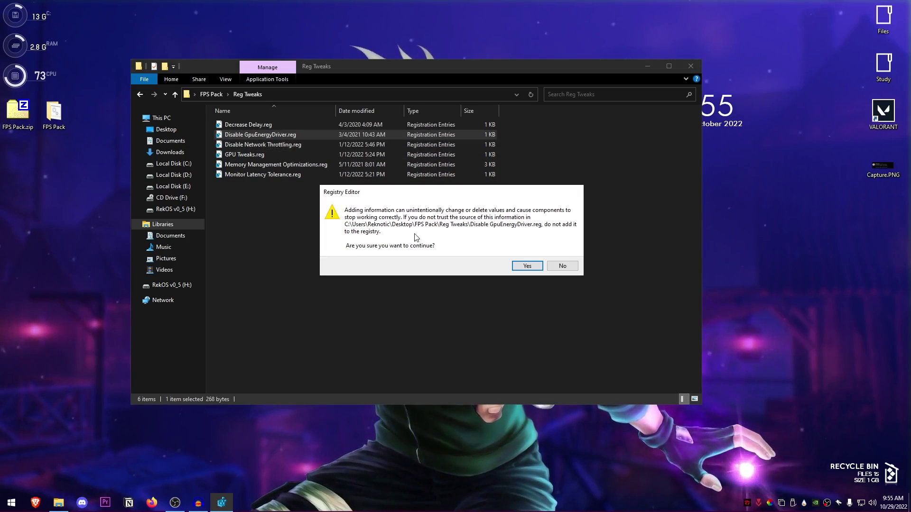
left_click(521, 267)
left_click(559, 255)
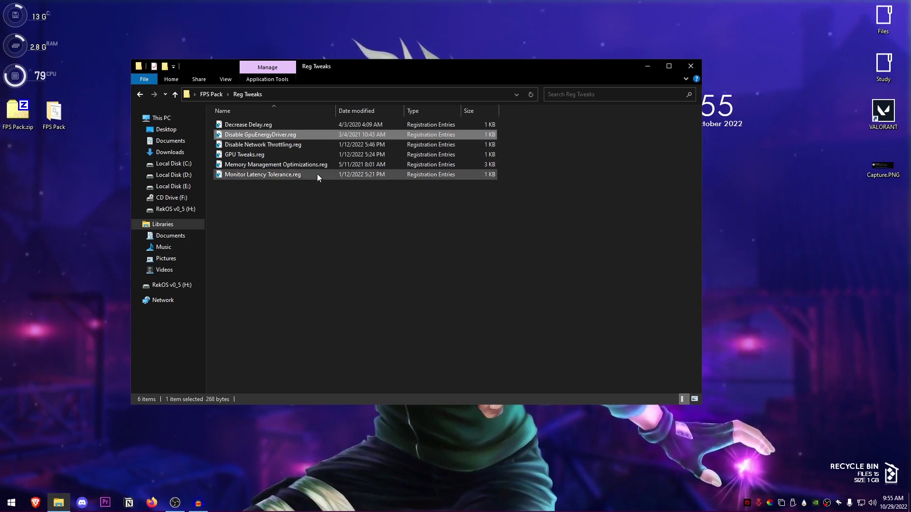
Merge Disable Network Throttling.reg into the Windows registry.
double_click(260, 145)
left_click(521, 267)
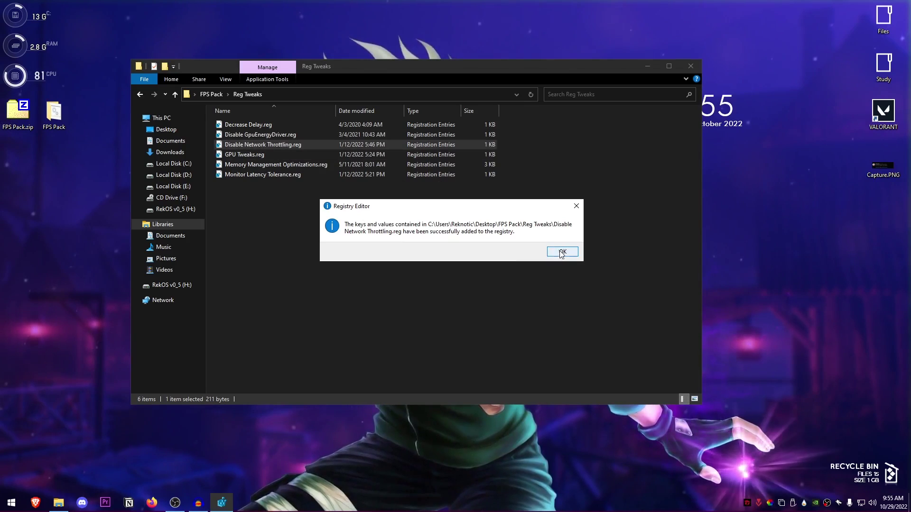
left_click(560, 253)
Examine the registry entries of GPU Tweaks.reg in Notepad and close the file.
right_click(252, 154)
left_click(272, 172)
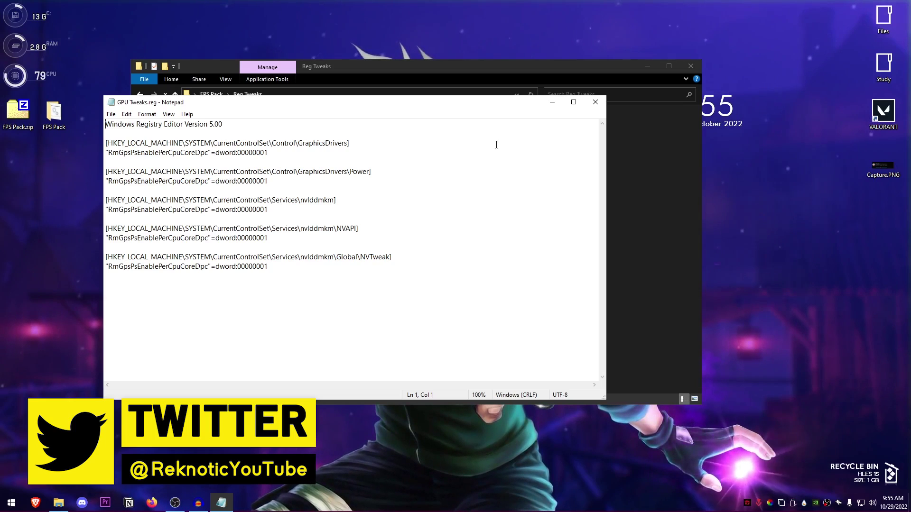
left_click(595, 101)
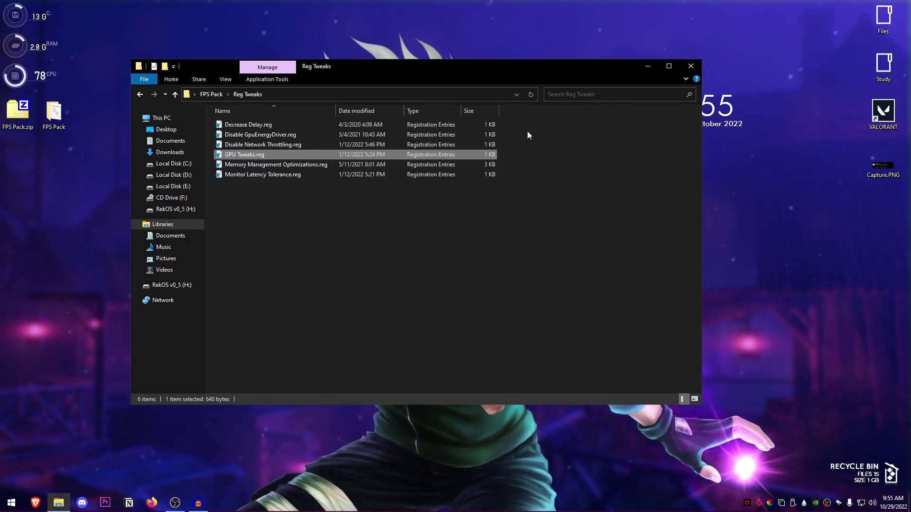
Merge GPU Tweaks.reg into the Windows registry.
double_click(247, 155)
left_click(523, 265)
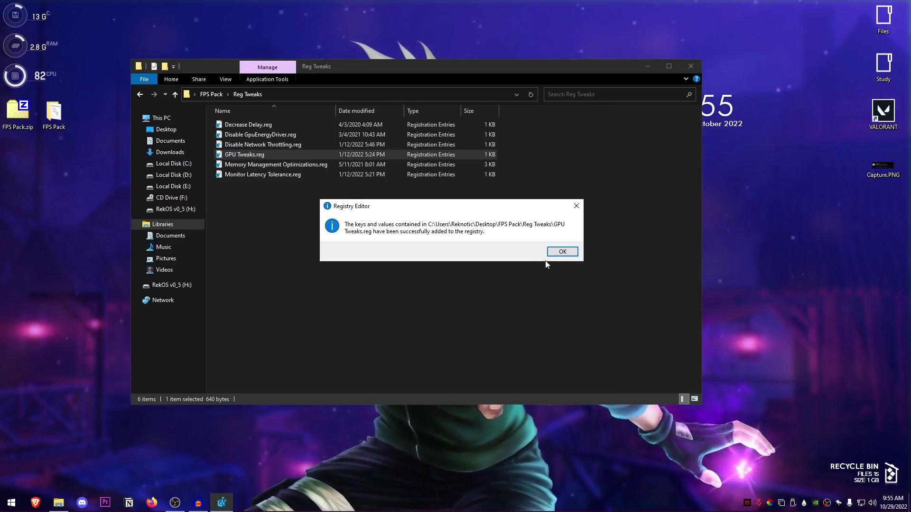
left_click(560, 254)
Merge Memory Management Optimizations.reg into the Windows registry.
double_click(294, 163)
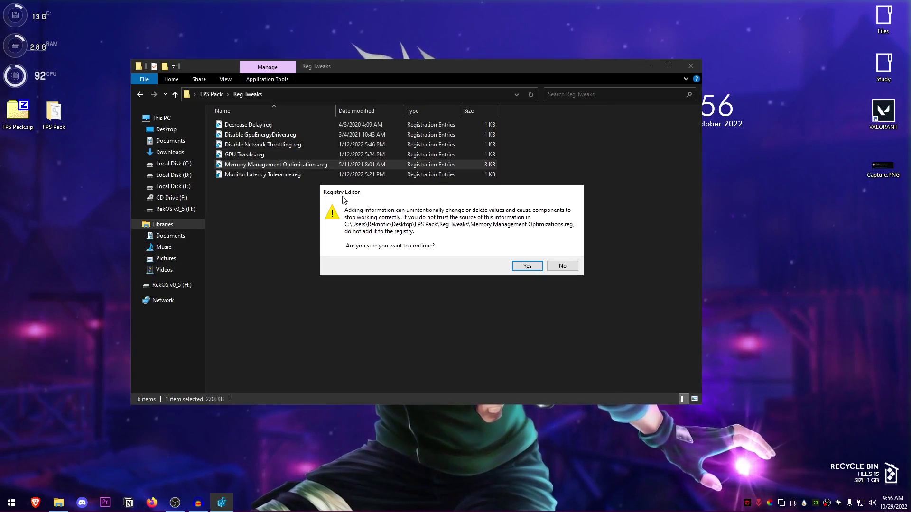
left_click(523, 265)
left_click(562, 252)
Merge Monitor Latency Tolerance.reg into the Windows registry.
double_click(261, 174)
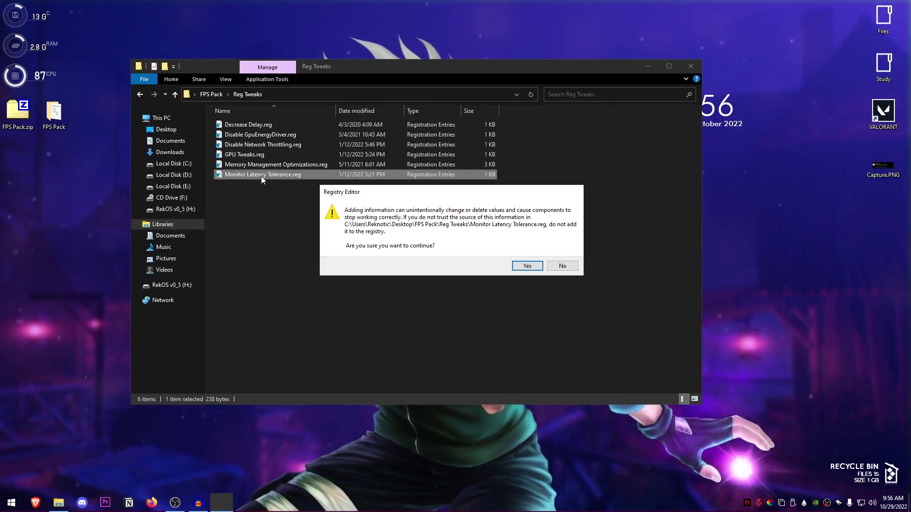
left_click(517, 264)
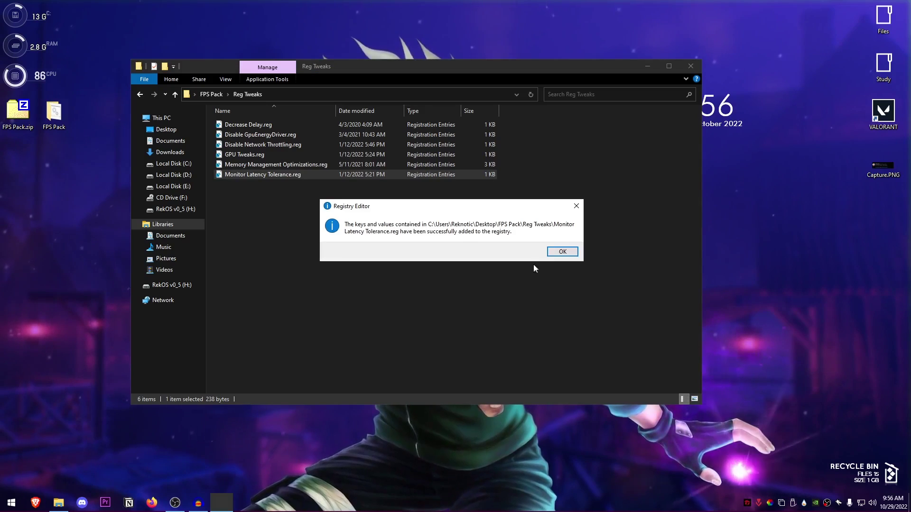
left_click(563, 253)
Examine the registry entries of Monitor Latency Tolerance.reg in Notepad and close the file.
right_click(282, 175)
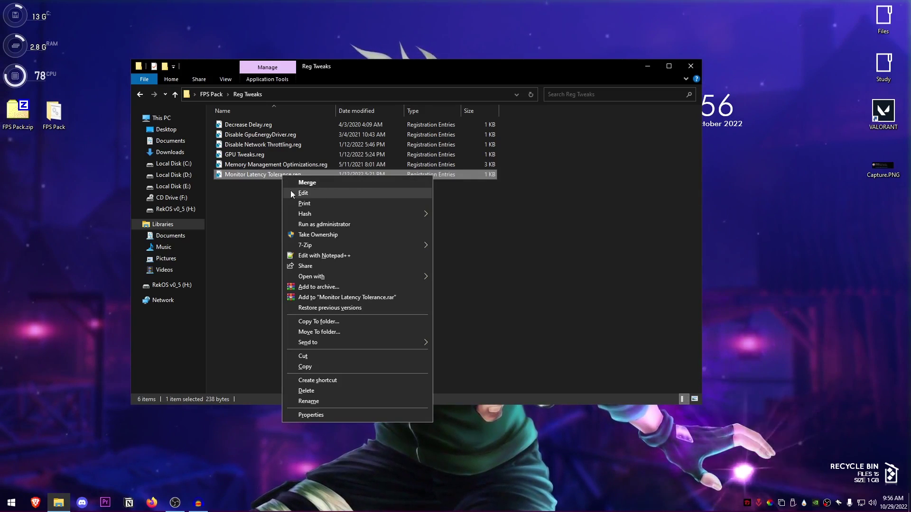
left_click(313, 194)
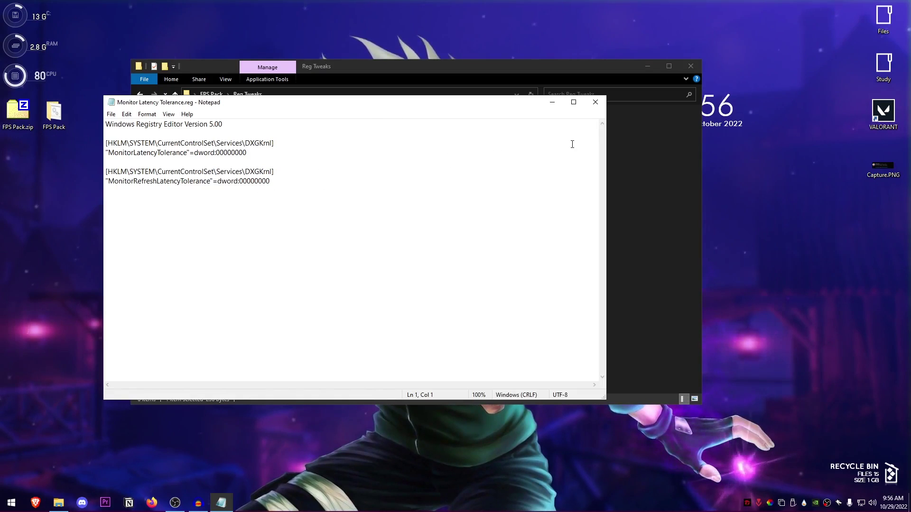
left_click(595, 102)
Run Venix.bat from the FPS Pack folder as administrator and move its console window nearer the screen's center.
left_click(140, 94)
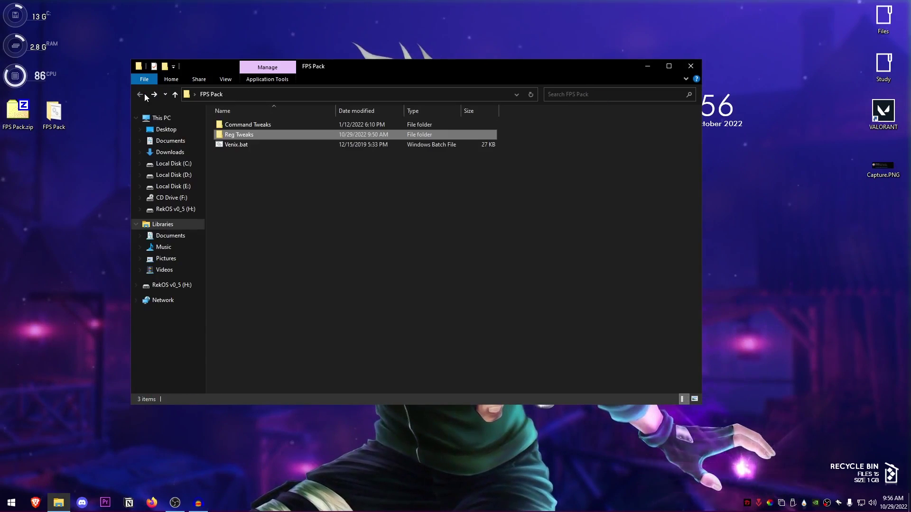
right_click(240, 147)
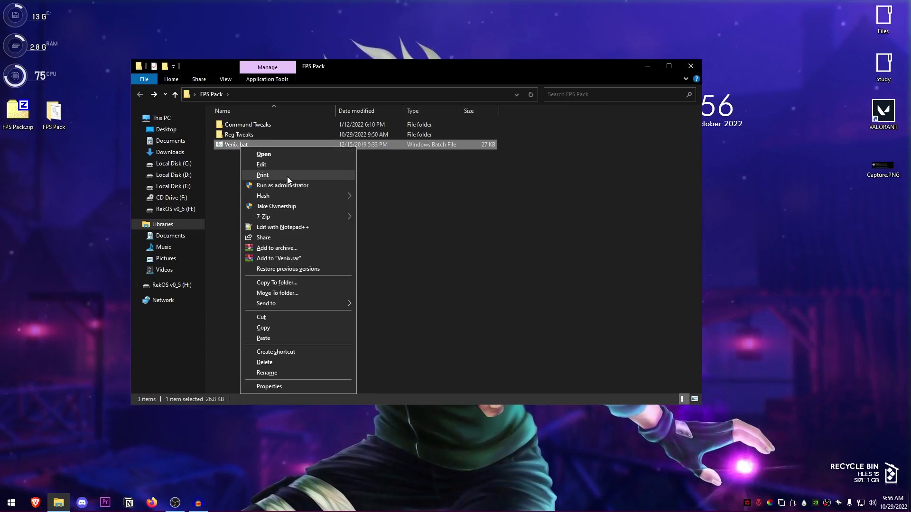
left_click(299, 187)
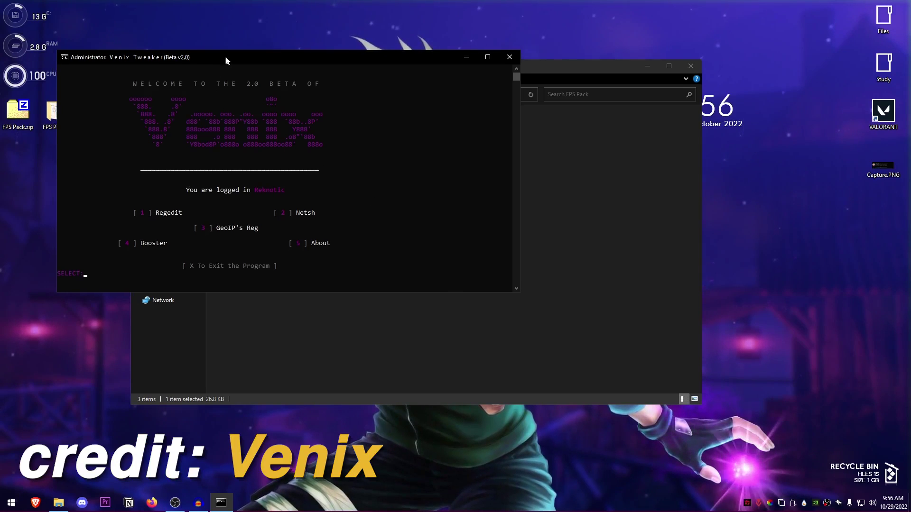
left_click_drag(225, 60, 304, 80)
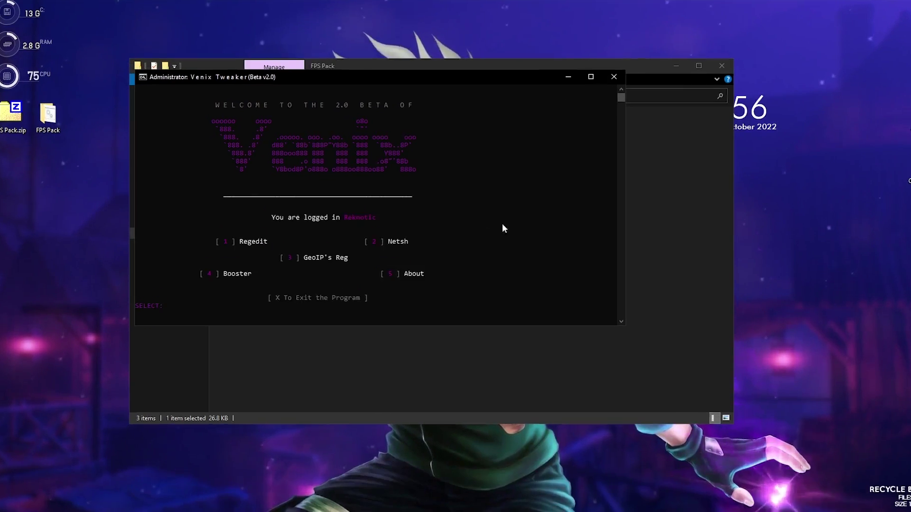
Run the Regedit (1) and Netsh (2) tweaks in the Venix Tweaker console.
type("1")
key("Return")
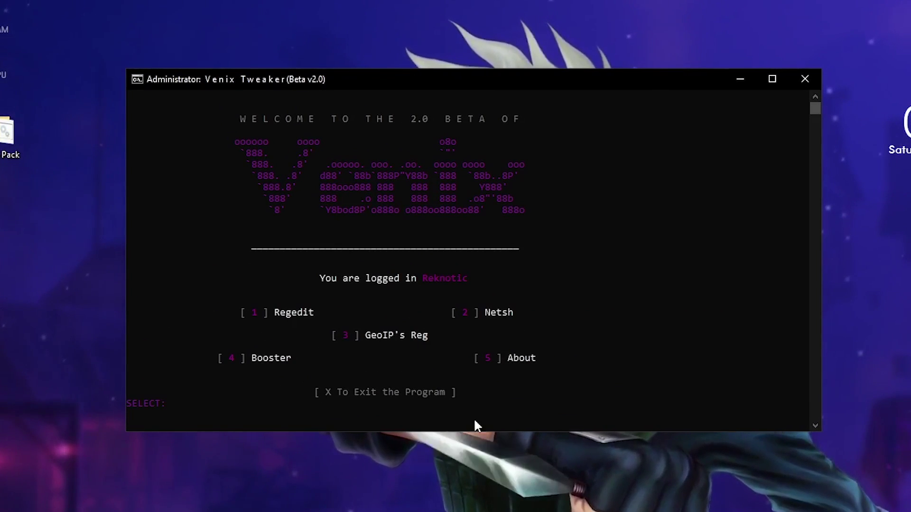
type("2")
key("Return")
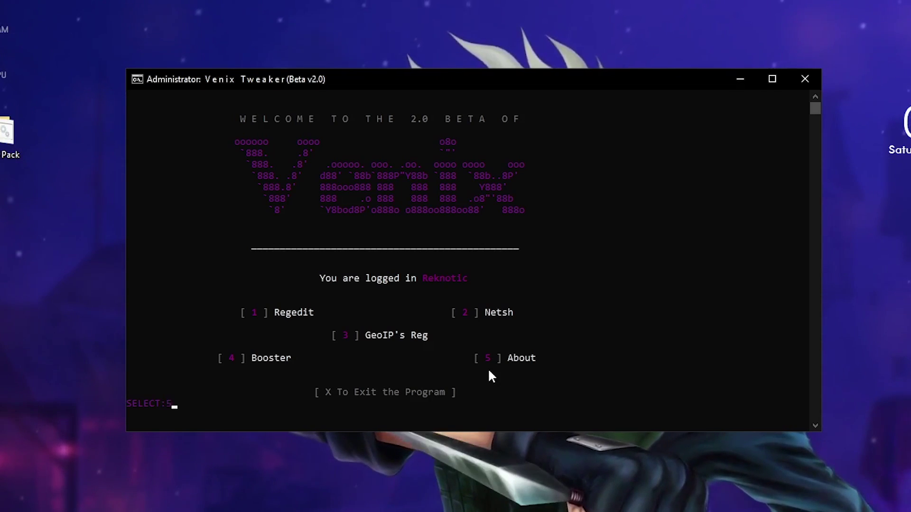
View the About page (5) of Venix Tweaker and return to its main menu with "back".
type("5")
key("Return")
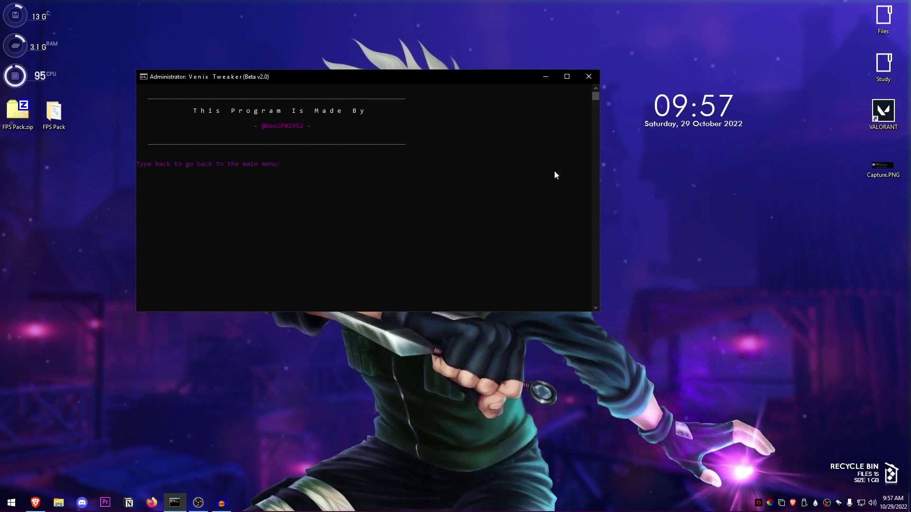
type("b")
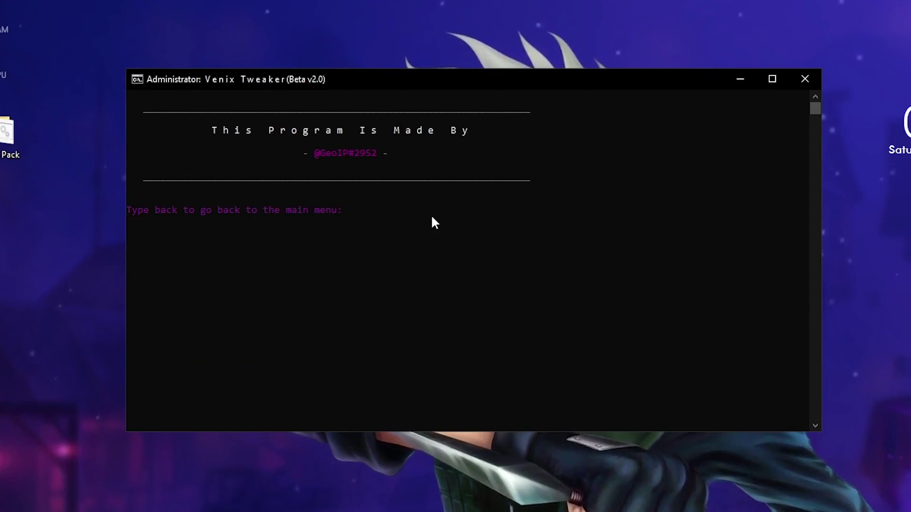
type("ack")
key("Return")
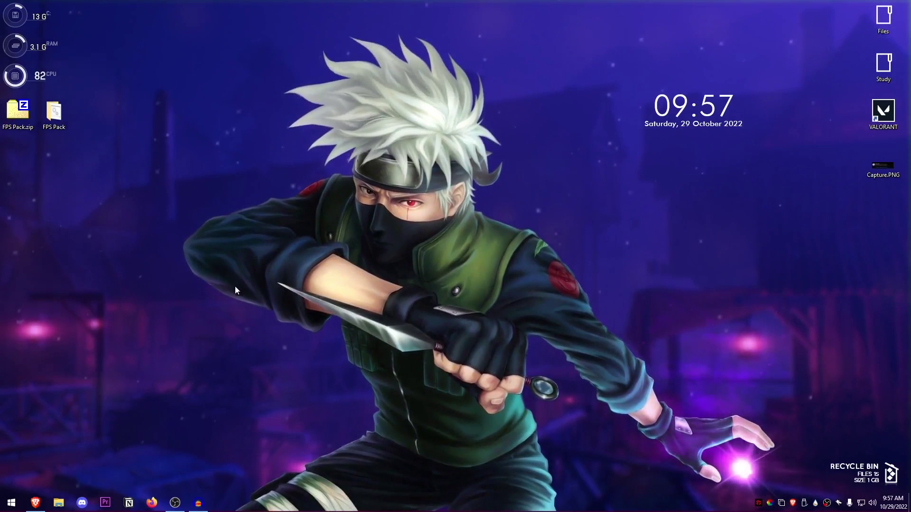
Check the scaling and resolution in the Windows display settings and the refresh rate in the advanced display settings.
left_click(10, 504)
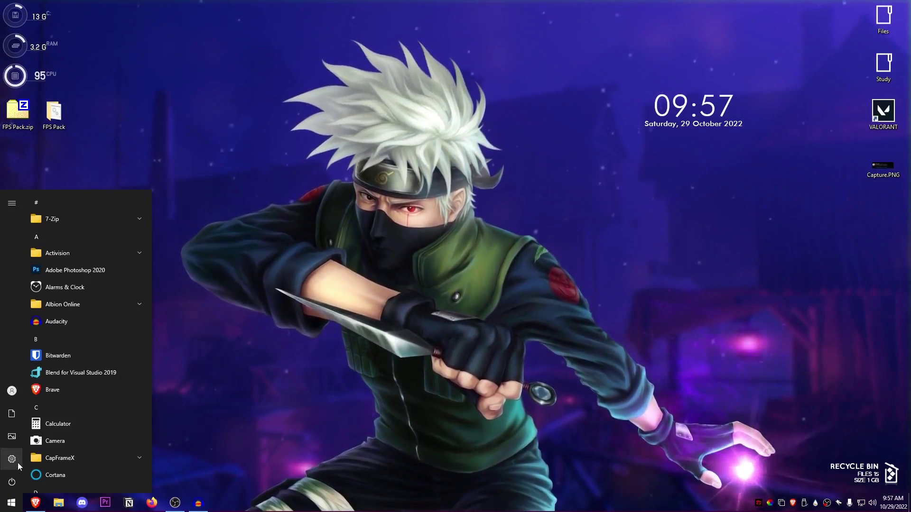
left_click(17, 460)
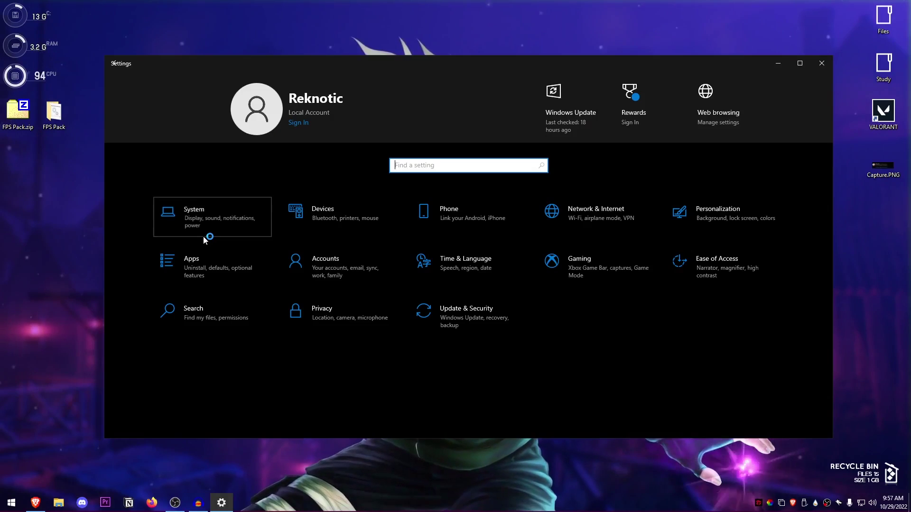
left_click(204, 234)
scroll(348, 317, "down", 2)
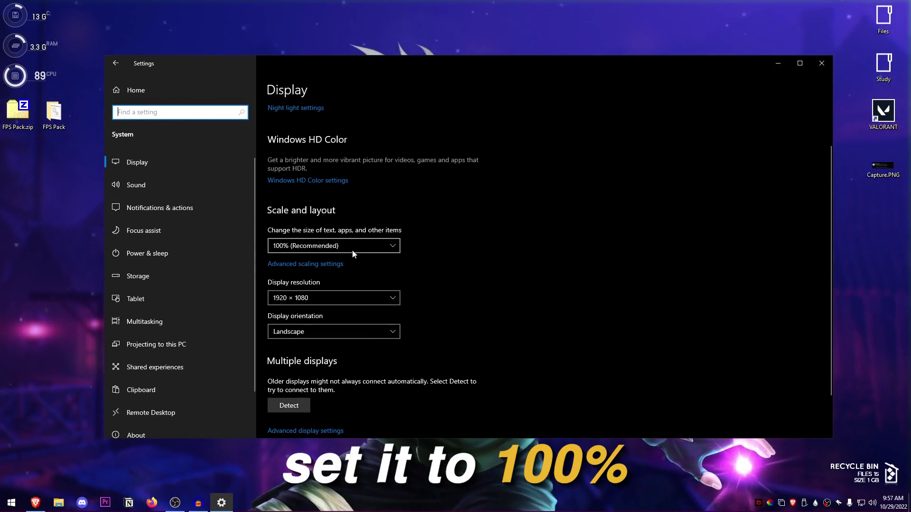
scroll(425, 314, "up", 2)
scroll(425, 314, "down", 4)
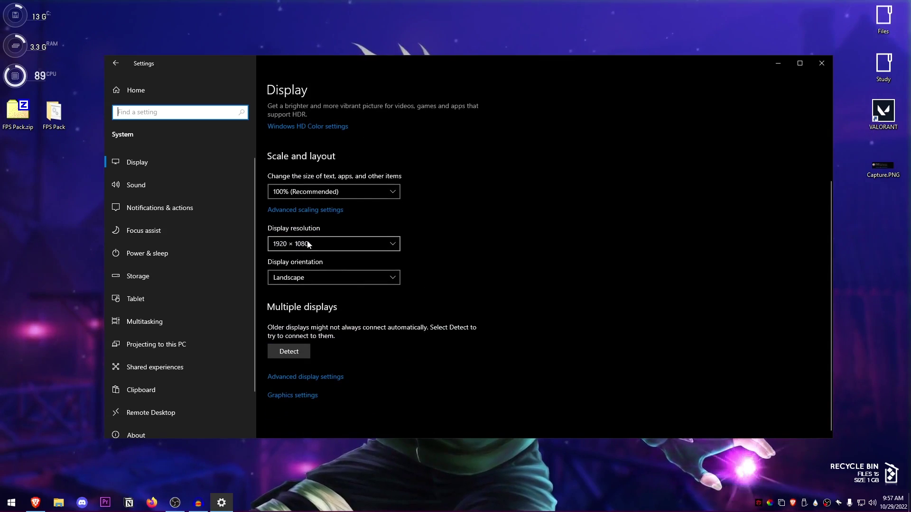
left_click(317, 379)
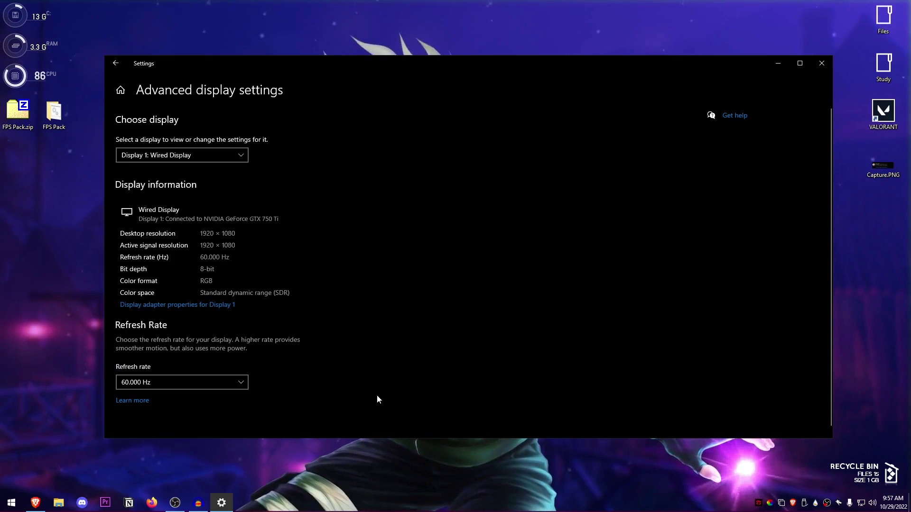
key("alt+Left")
Try to add VALORANT-Win64-Shipping.exe as a desktop app in the Graphics settings performance list.
left_click(295, 398)
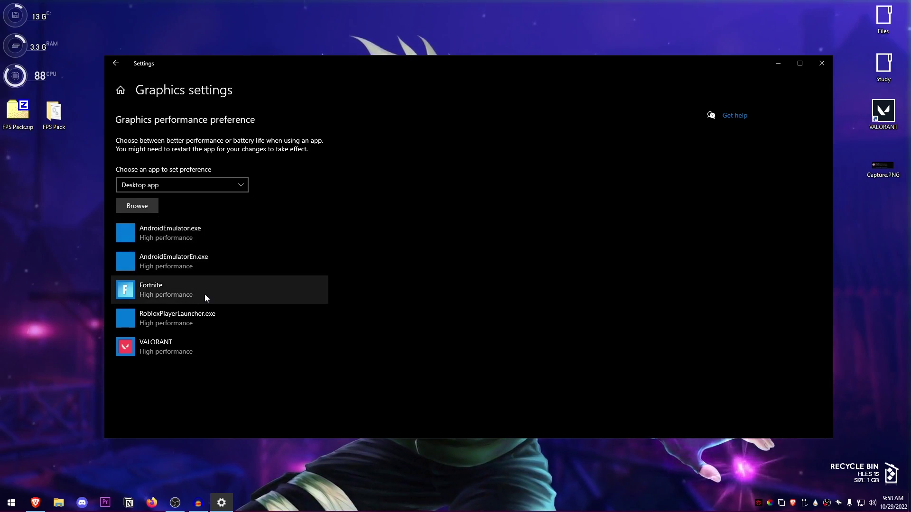
left_click(142, 208)
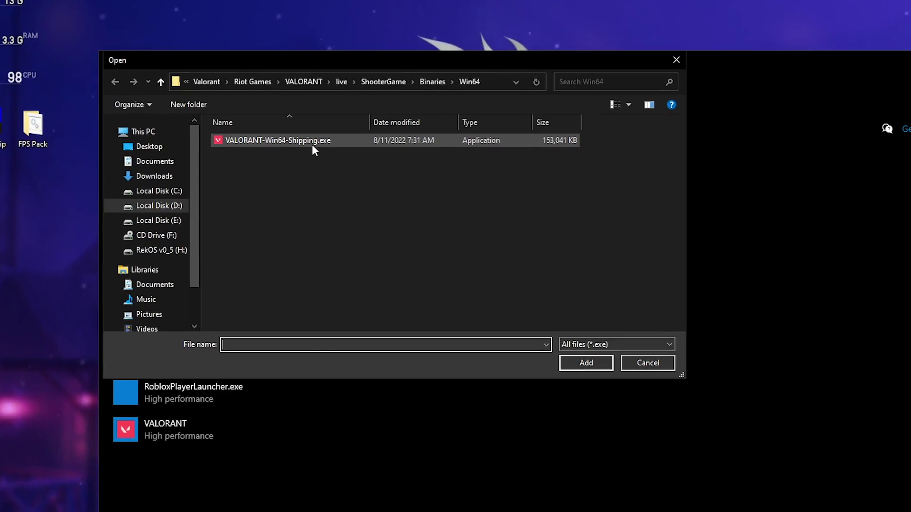
left_click(312, 143)
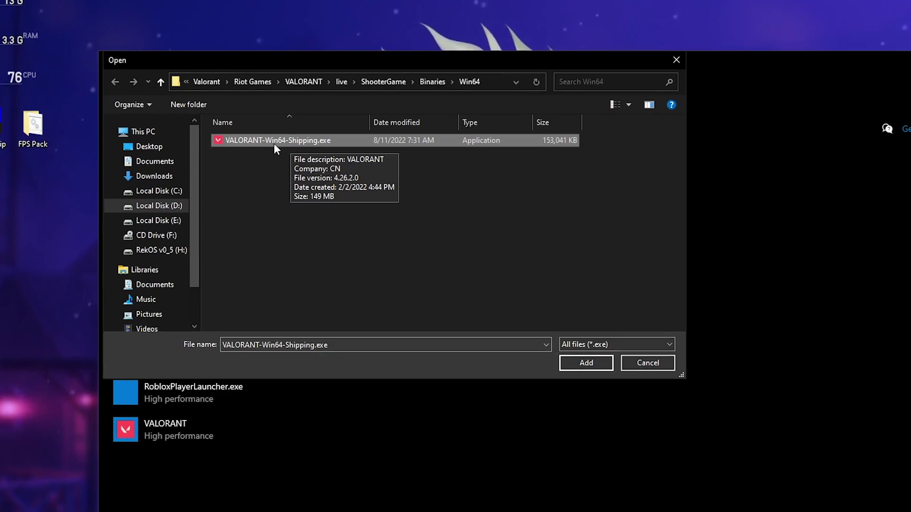
left_click(585, 363)
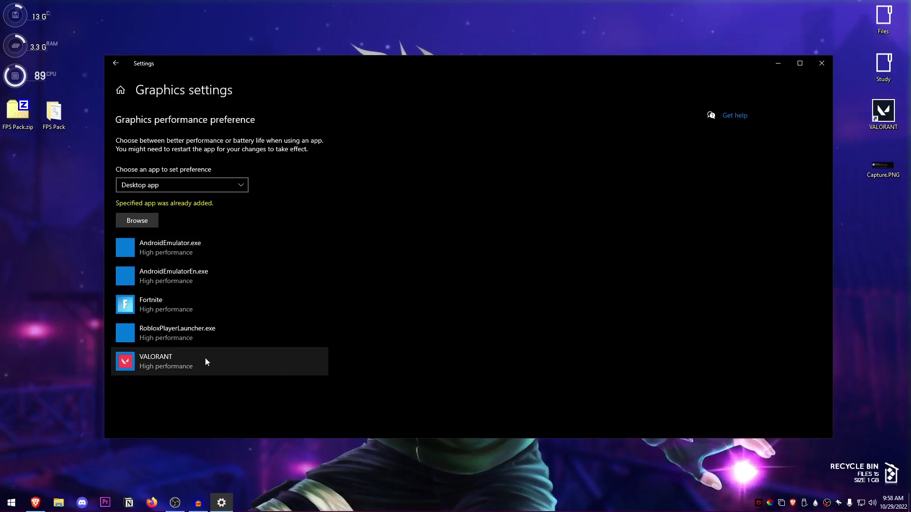
Save VALORANT's graphics preference as High performance.
left_click(205, 361)
left_click(254, 415)
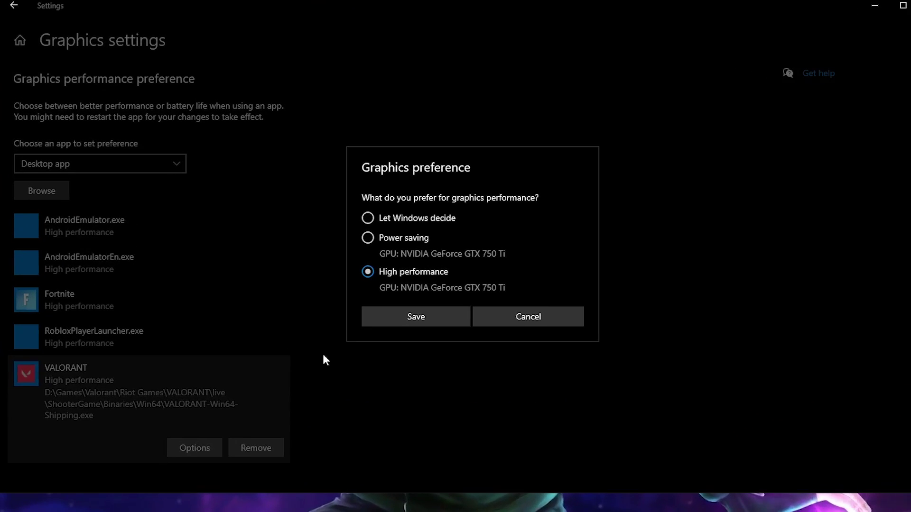
left_click(412, 315)
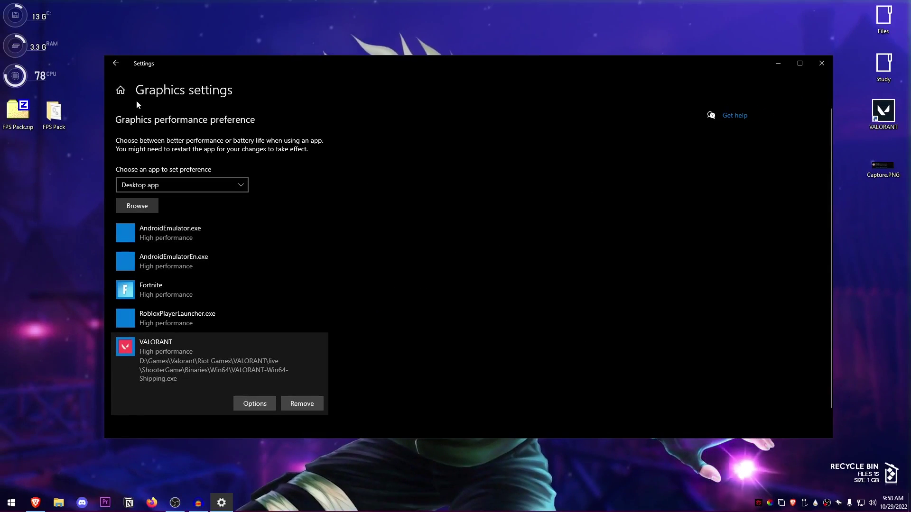
Check the Notifications & actions settings and the Focus assist automatic rules.
left_click(117, 63)
left_click(207, 203)
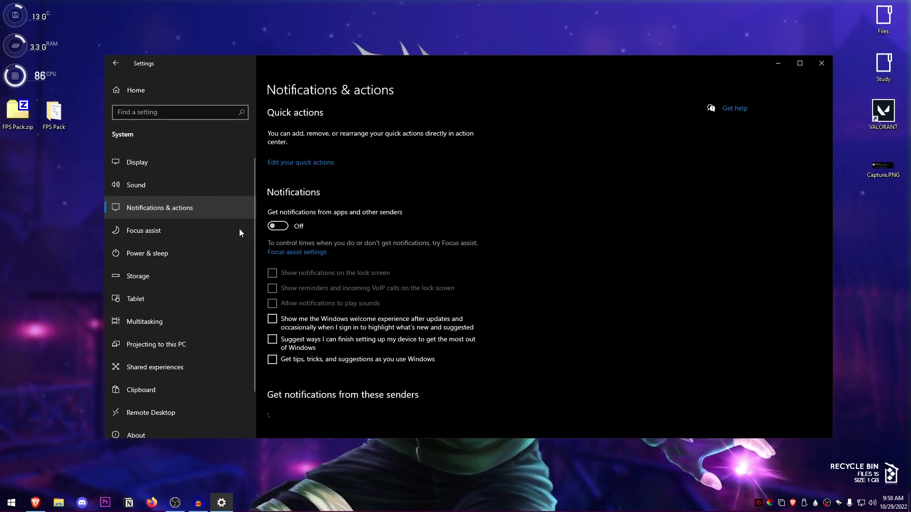
scroll(310, 224, "down", 4)
scroll(357, 201, "up", 4)
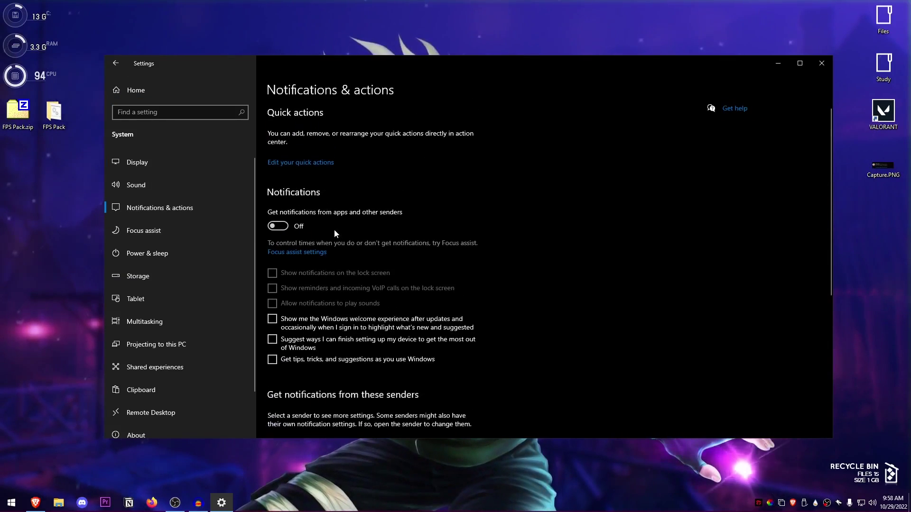
left_click(297, 252)
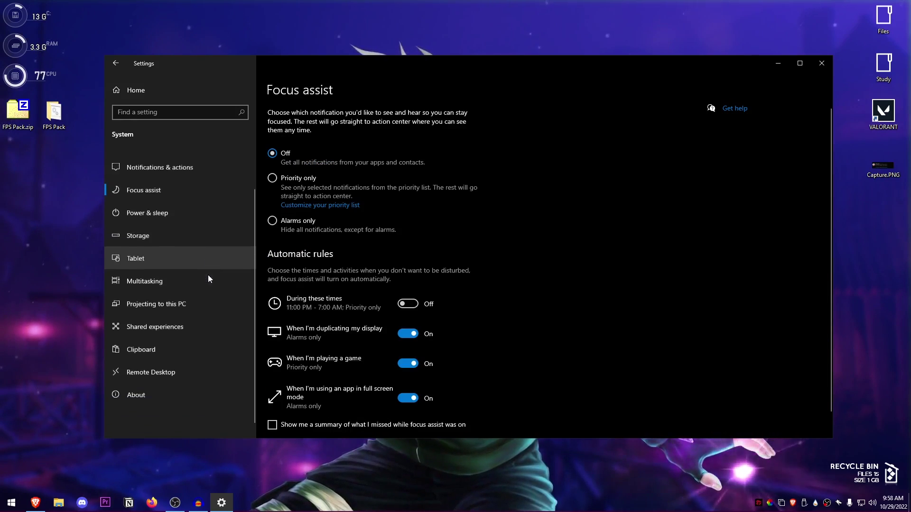
Check the Transparency effects setting in the Personalization color settings.
left_click(133, 90)
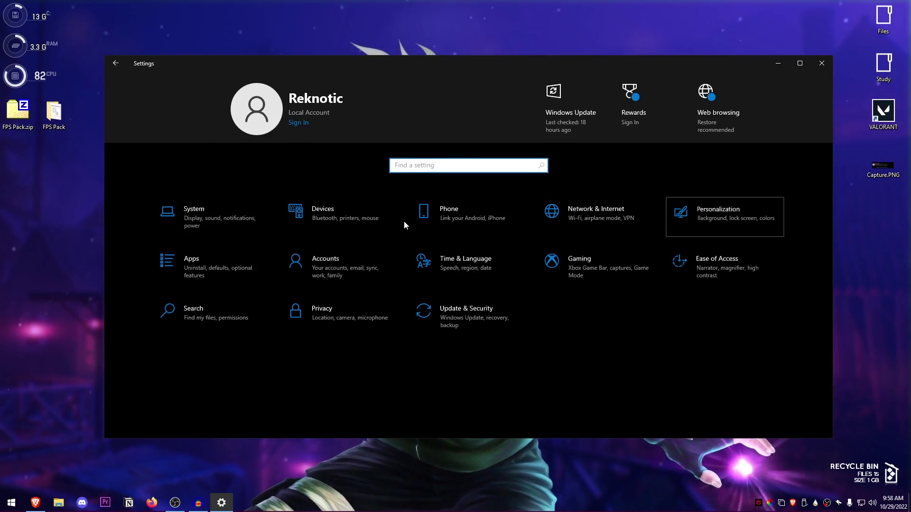
key("Return")
left_click(203, 184)
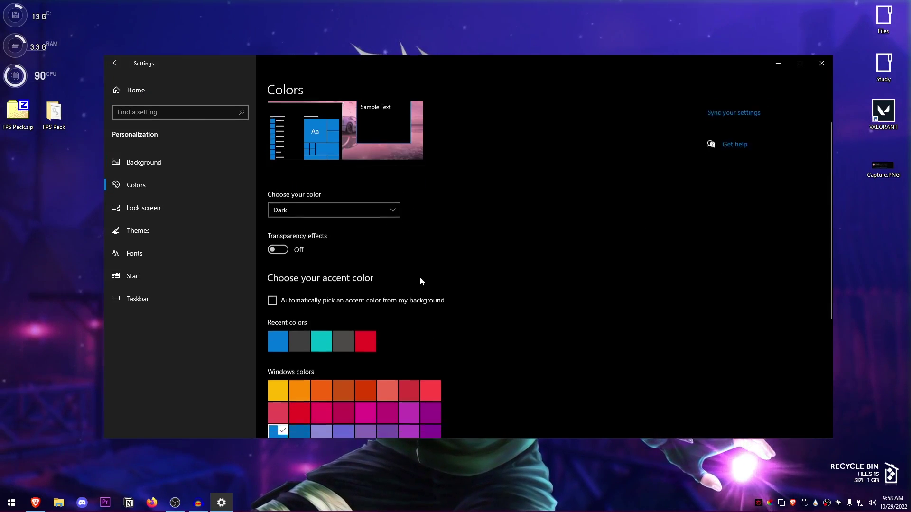
scroll(420, 280, "down", 1)
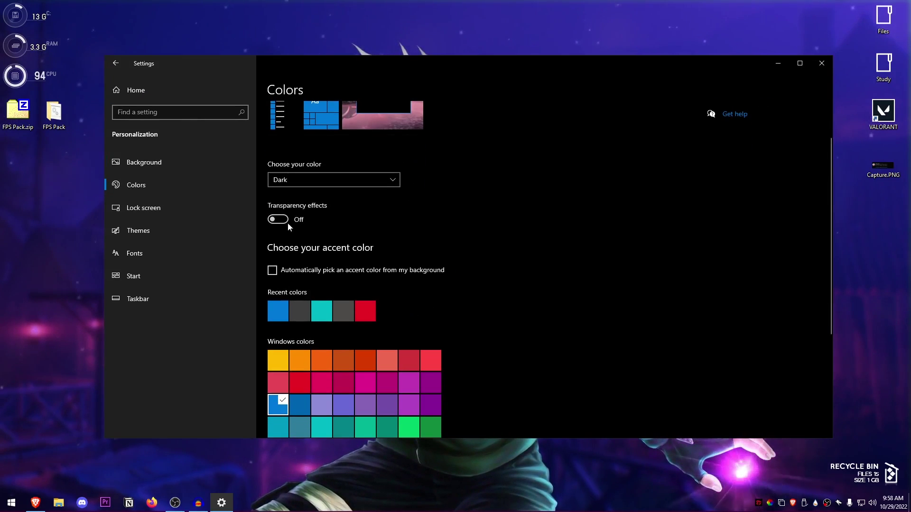
Look through the installed apps list, the default apps and the Offline maps page in the Apps settings.
left_click(157, 95)
left_click(209, 277)
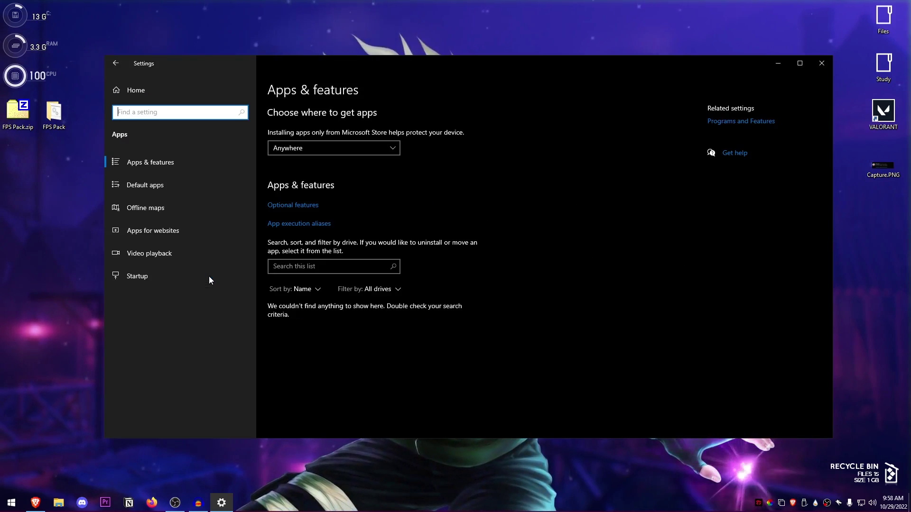
scroll(380, 306, "down", 20)
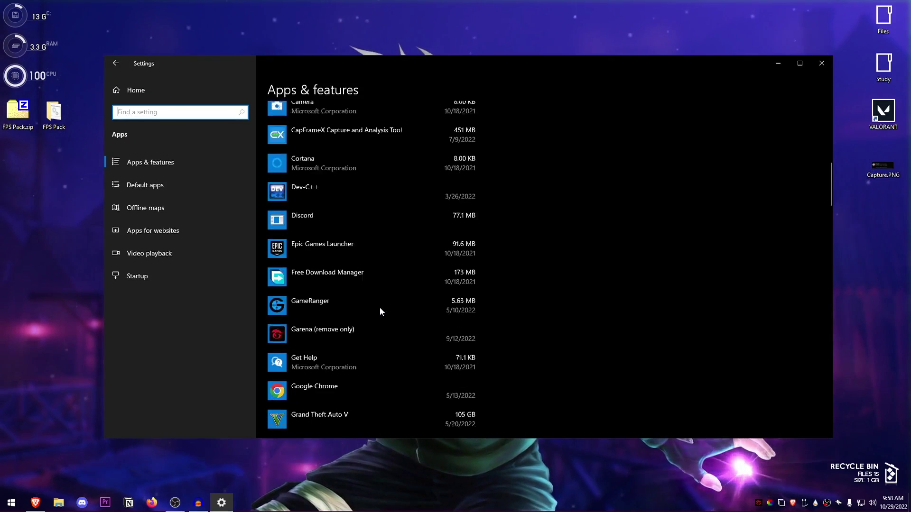
scroll(380, 308, "down", 15)
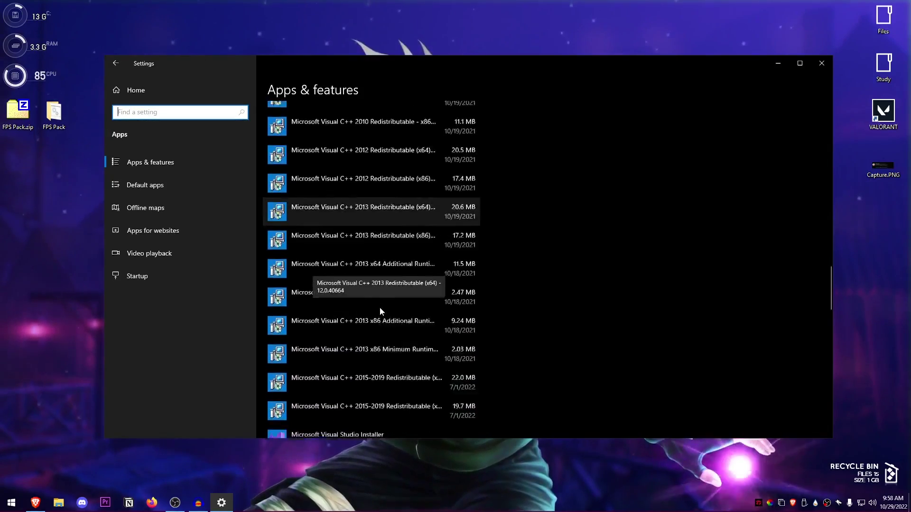
scroll(379, 307, "up", 17)
left_click(163, 188)
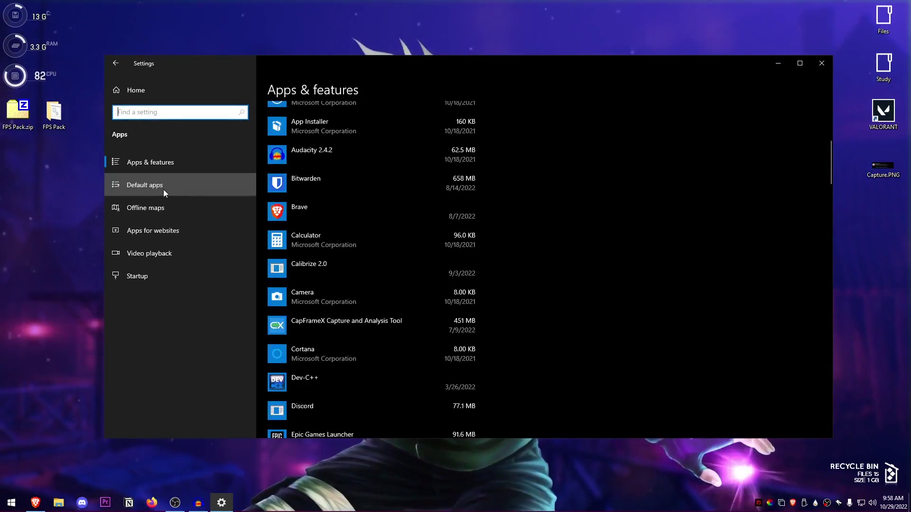
scroll(338, 266, "down", 3)
scroll(351, 223, "up", 3)
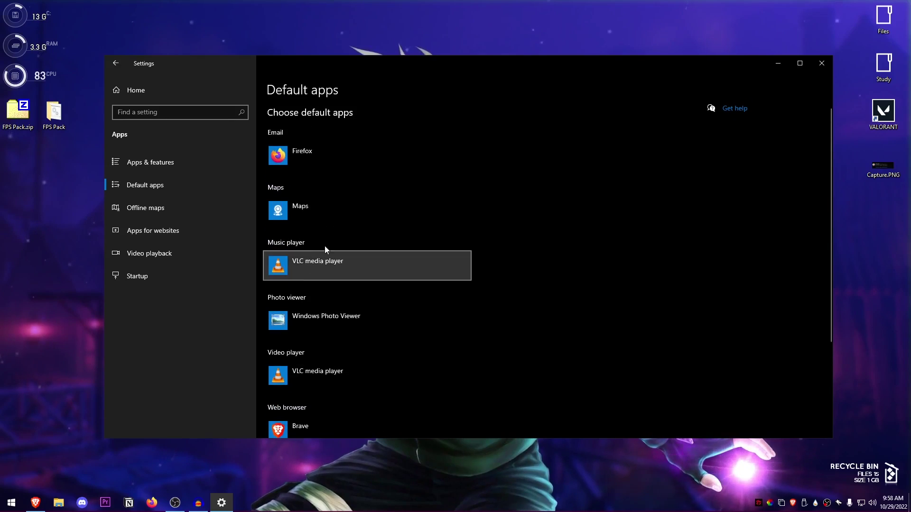
left_click(176, 210)
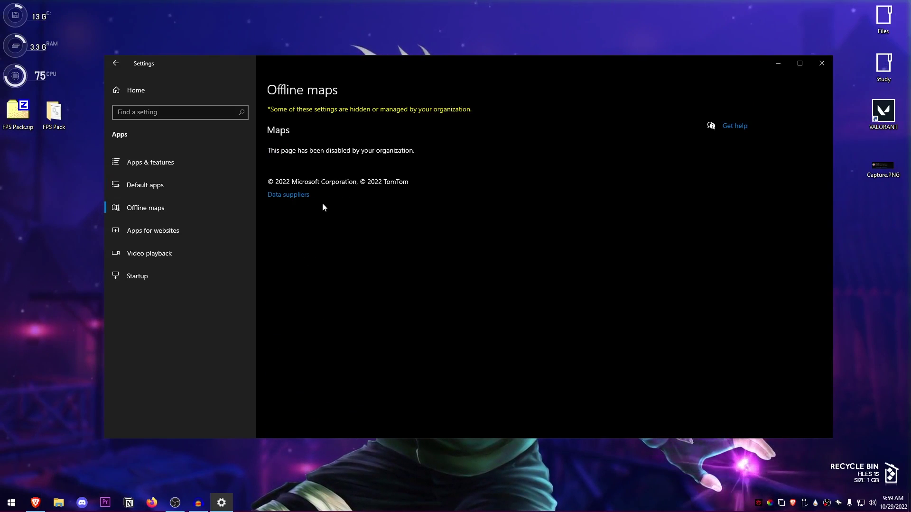
Turn off Overwolf Launcher in the Startup apps list.
left_click(166, 275)
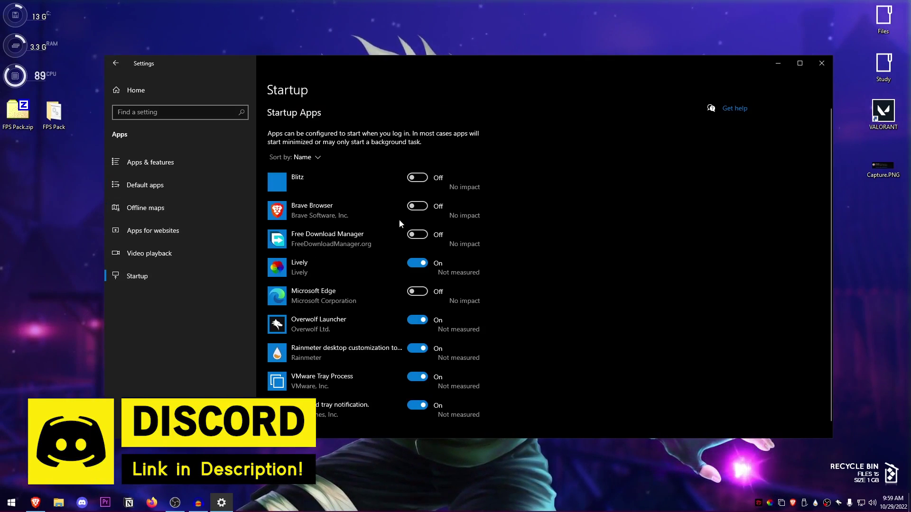
scroll(389, 287, "down", 1)
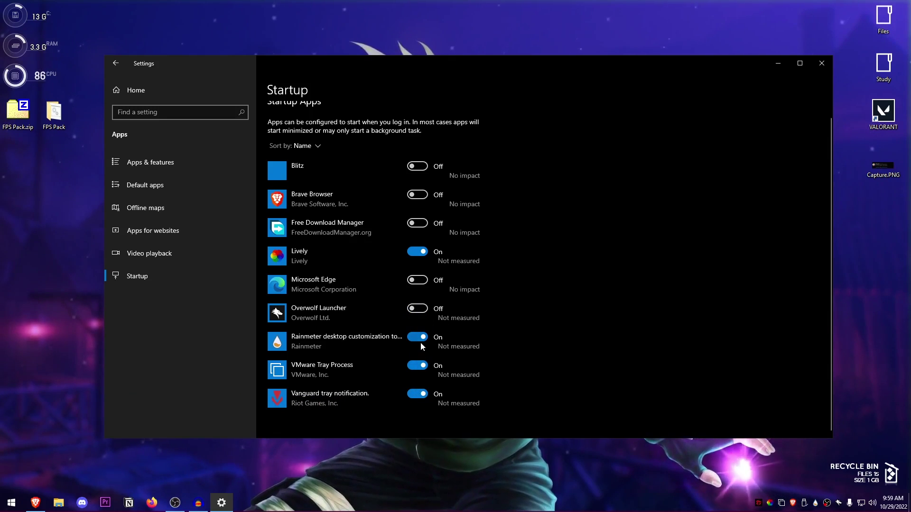
Make sure Game Mode is turned on in the Gaming settings.
left_click(136, 90)
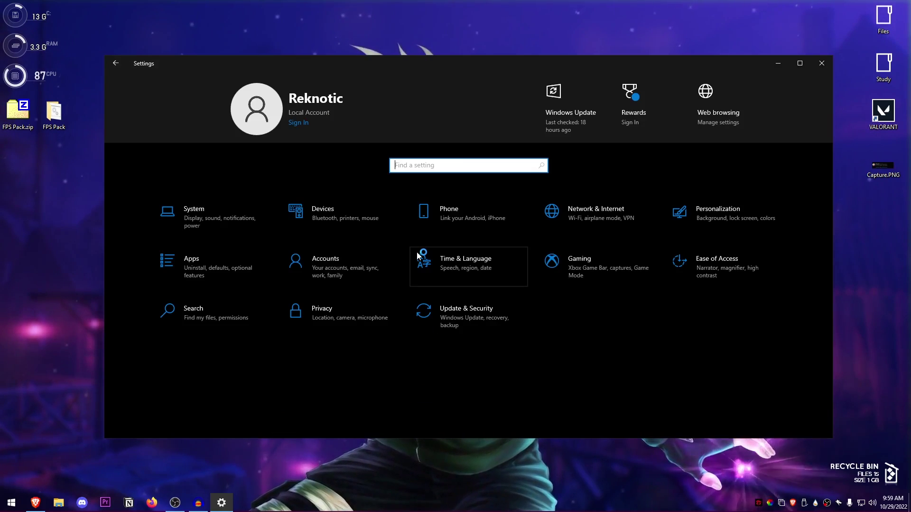
left_click(573, 284)
left_click(182, 207)
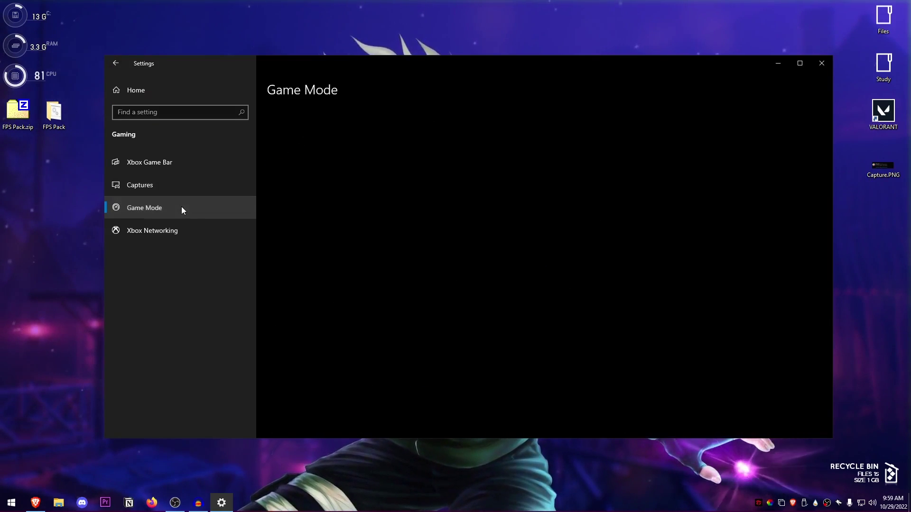
left_click(298, 147)
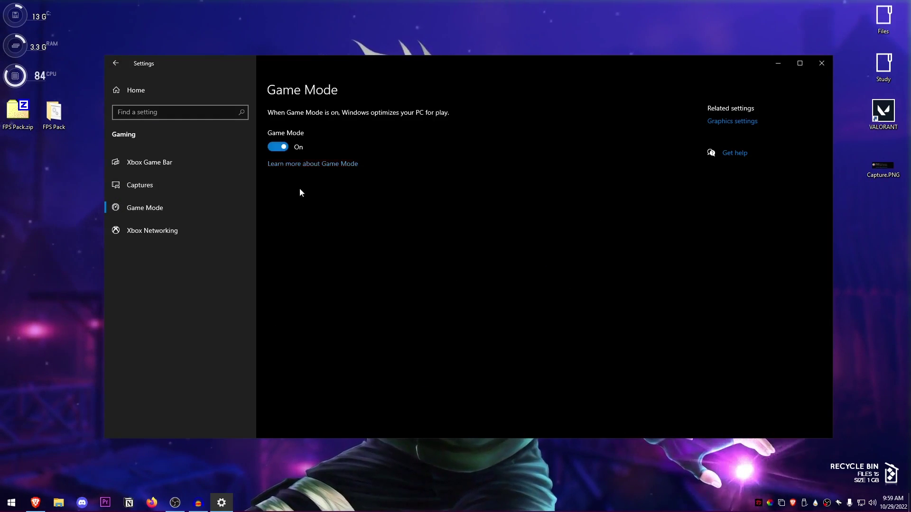
Turn off automatically hiding scroll bars in Windows in the Ease of Access display settings.
left_click(149, 97)
left_click(722, 269)
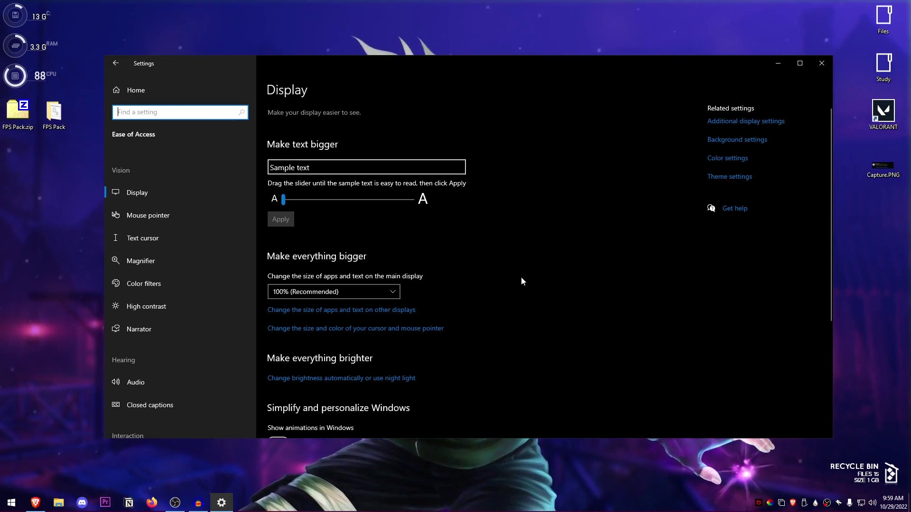
scroll(521, 282, "down", 5)
scroll(215, 275, "down", 4)
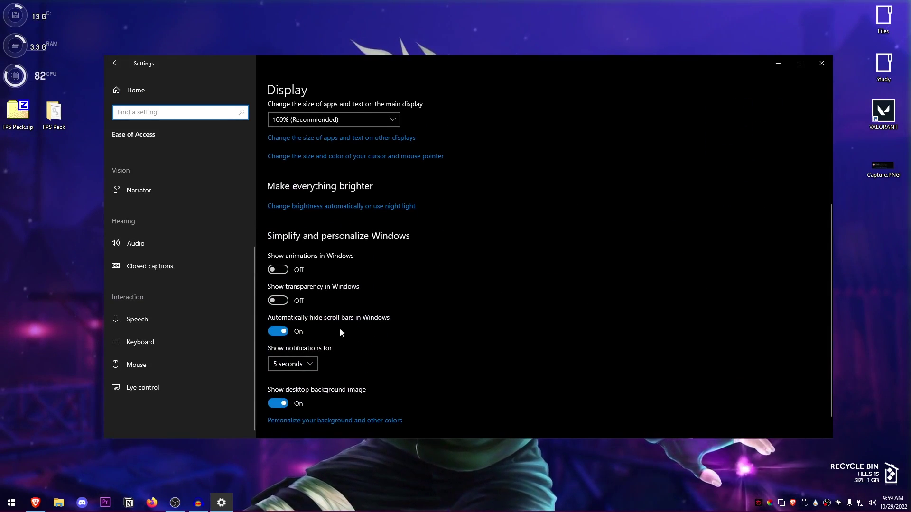
scroll(339, 332, "down", 1)
scroll(201, 327, "up", 3)
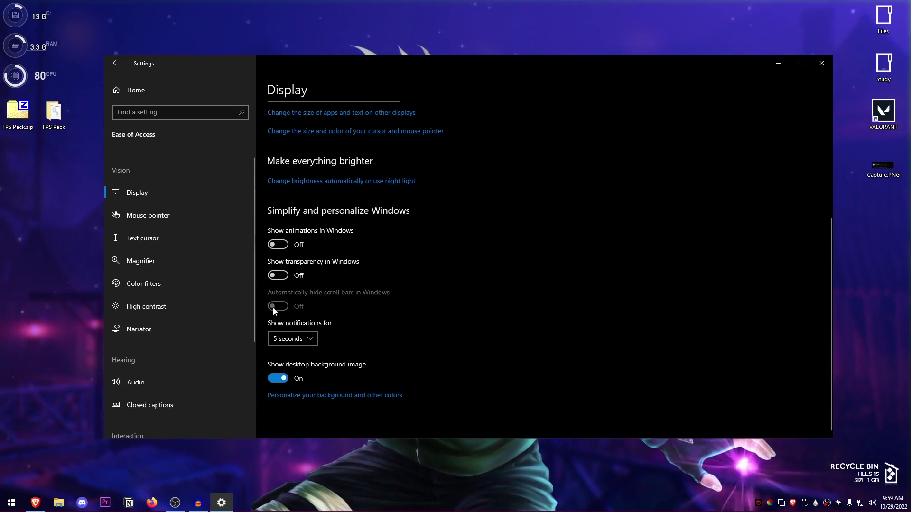
scroll(332, 351, "up", 5)
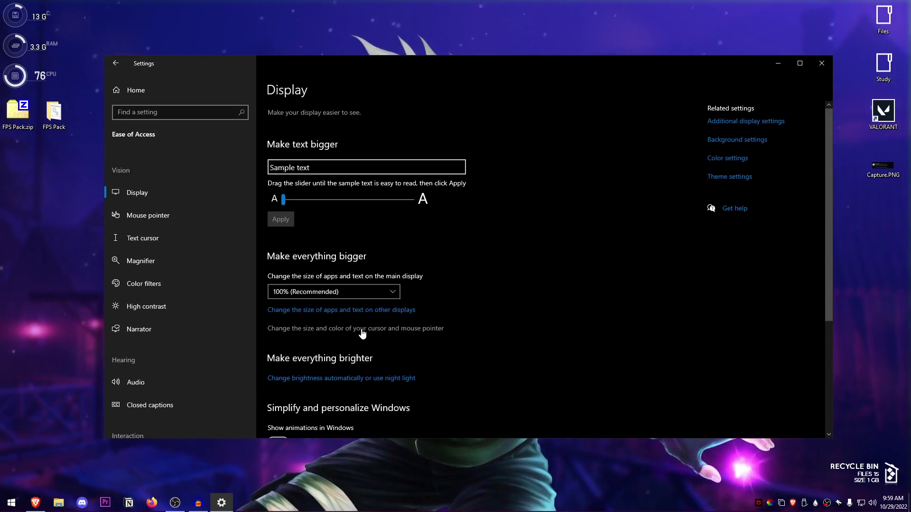
Check the SafeSearch and Find My Files options in the Search settings.
left_click(156, 91)
left_click(246, 316)
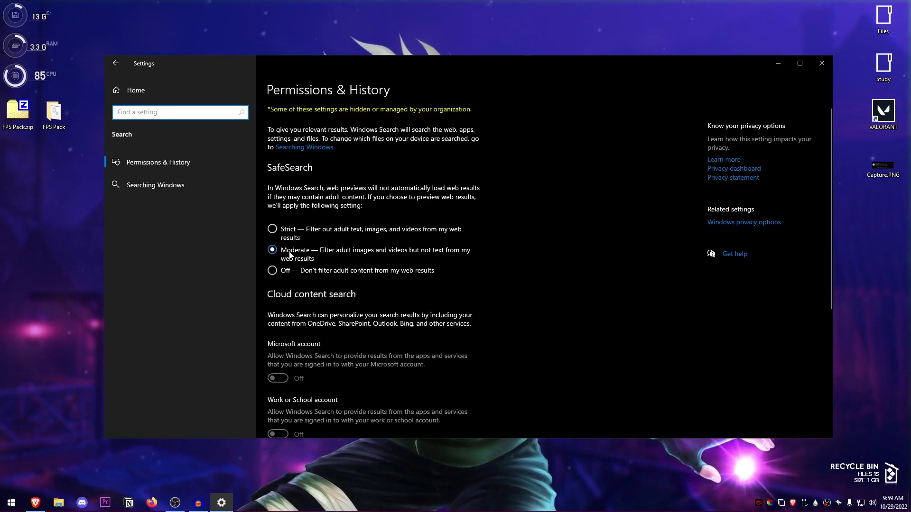
left_click(155, 185)
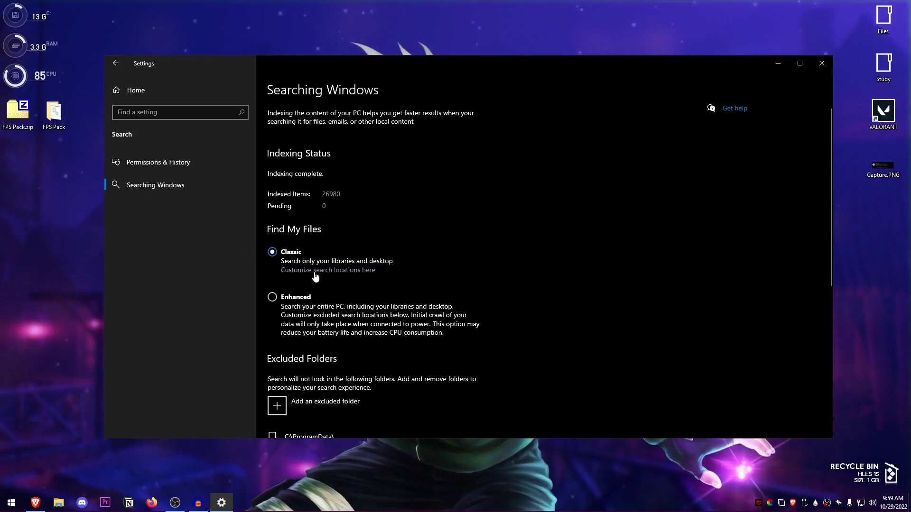
Review the Privacy settings, from the general options and microphone access to voice activation, app diagnostics and background apps.
left_click(135, 90)
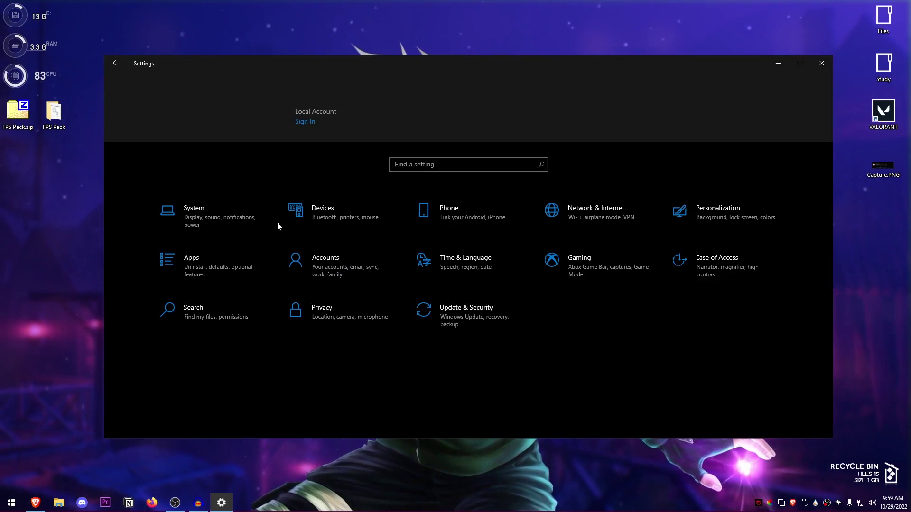
left_click(372, 335)
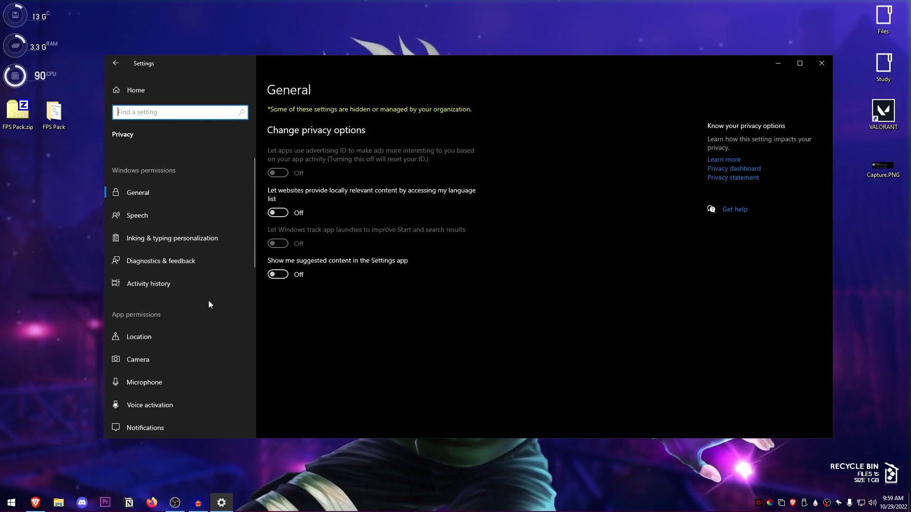
left_click(195, 238)
left_click(189, 284)
left_click(168, 355)
left_click(179, 380)
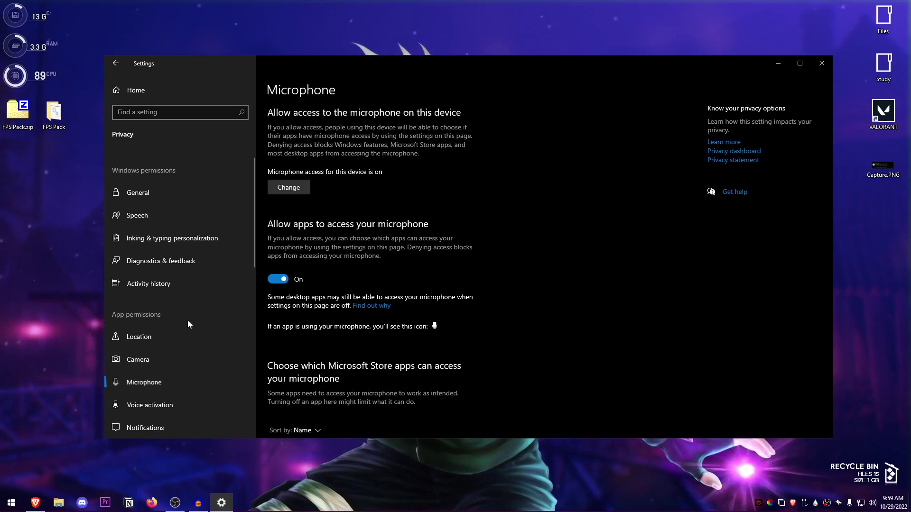
left_click(180, 405)
scroll(192, 323, "down", 5)
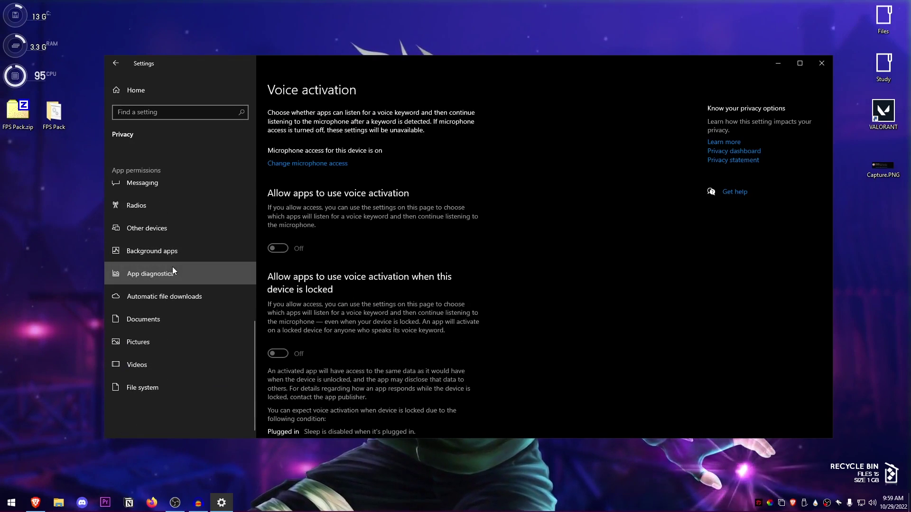
left_click(172, 271)
left_click(175, 298)
left_click(165, 251)
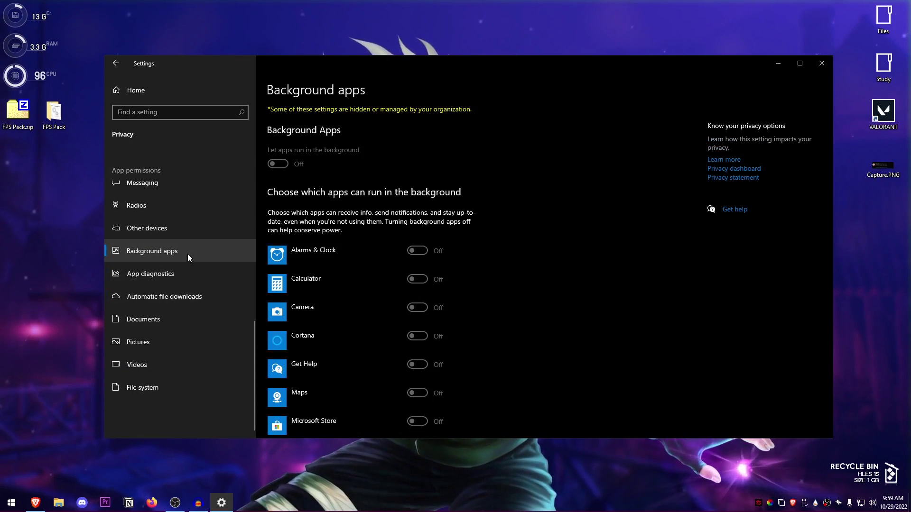
Check the Windows Update and Delivery Optimization settings, and close Settings.
left_click(144, 93)
left_click(417, 306)
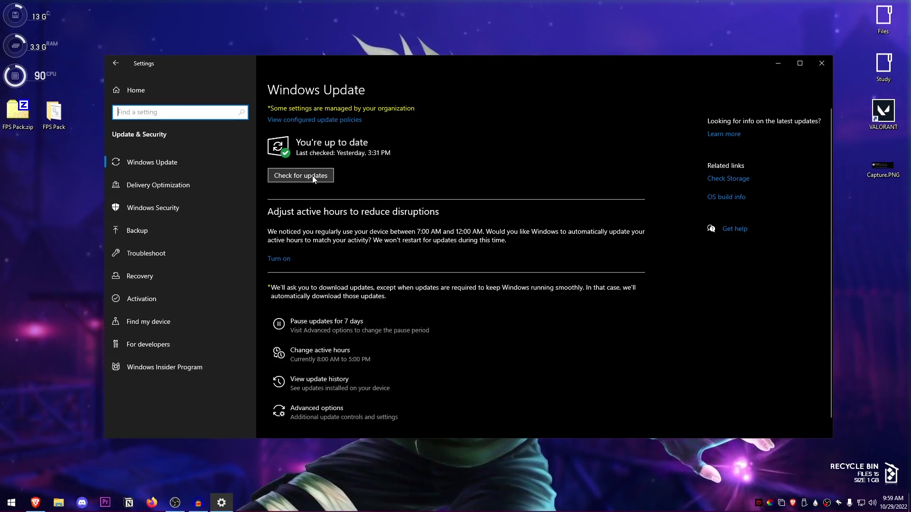
left_click(192, 184)
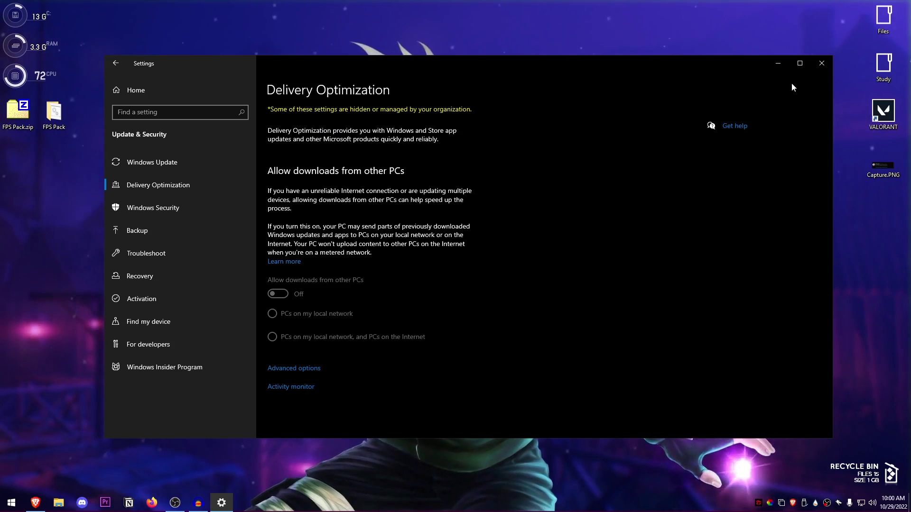
left_click(820, 63)
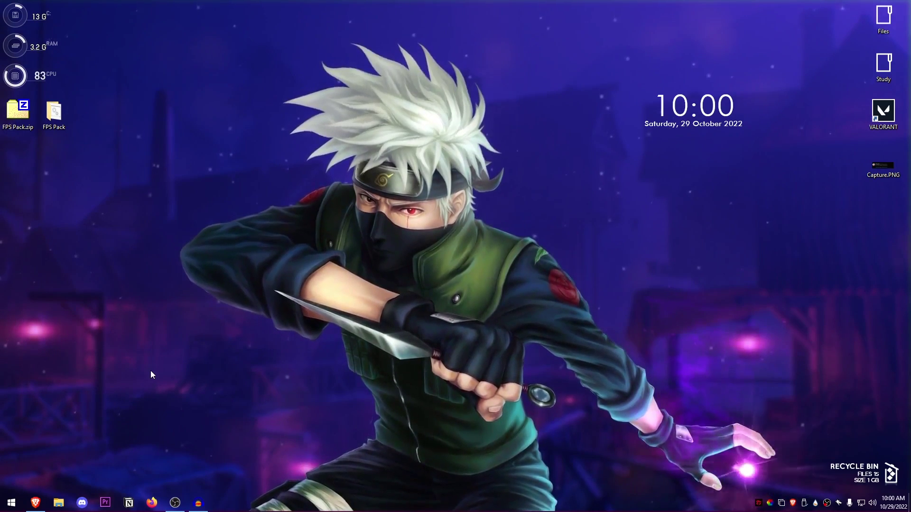
Open System Configuration with msconfig and hide all Microsoft services in its services list.
left_click(11, 503)
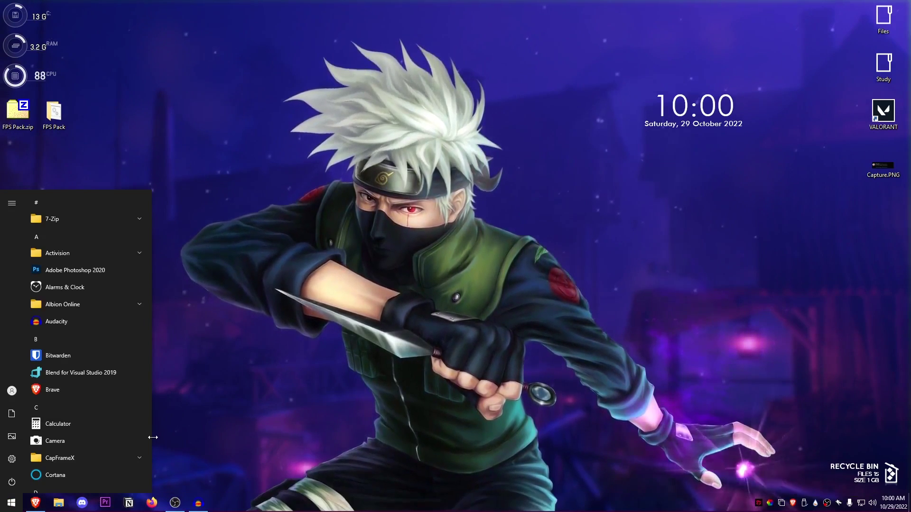
type("msconfig")
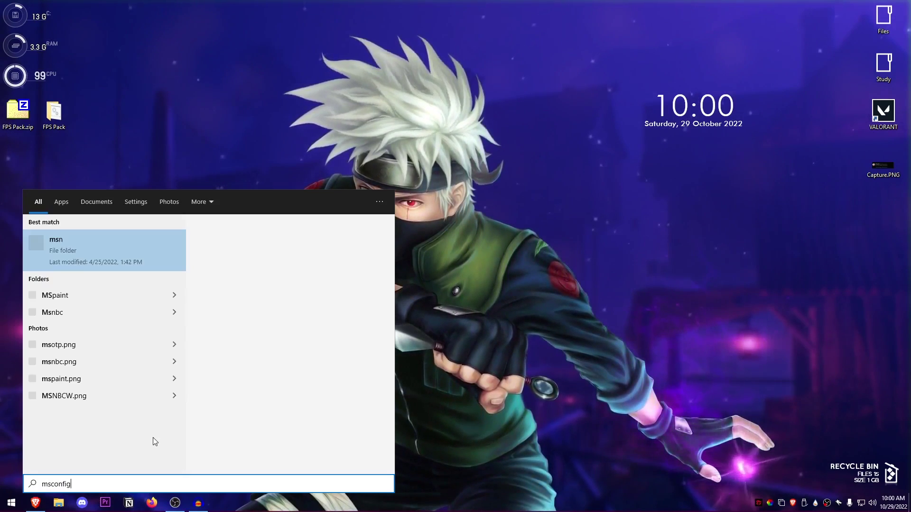
key("Return")
left_click(407, 175)
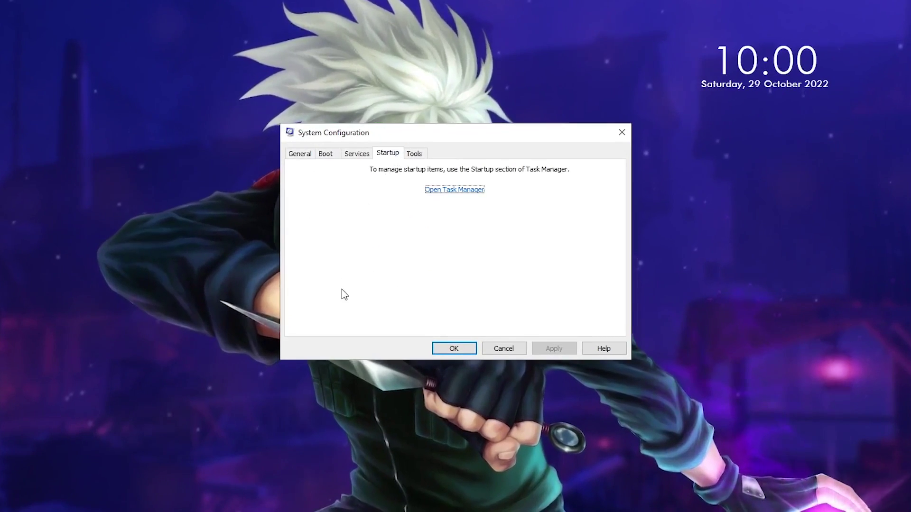
left_click(357, 152)
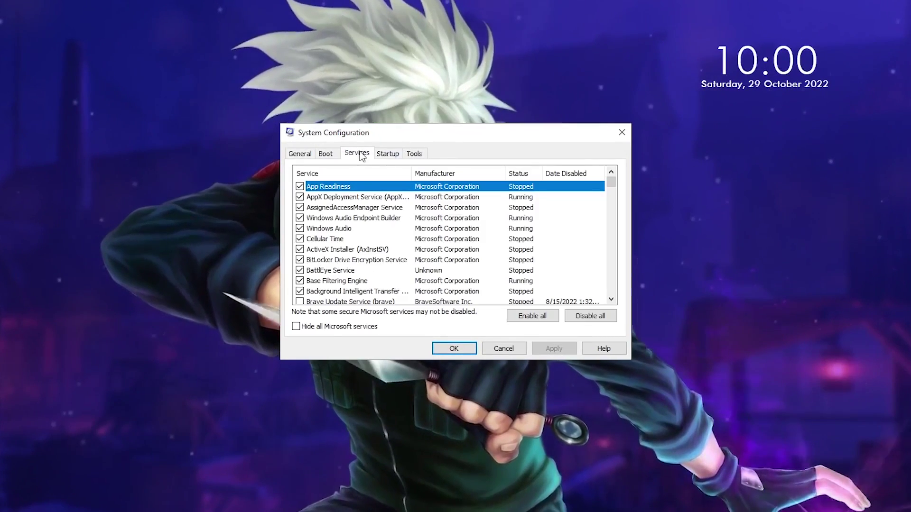
left_click(313, 327)
scroll(339, 242, "down", 2)
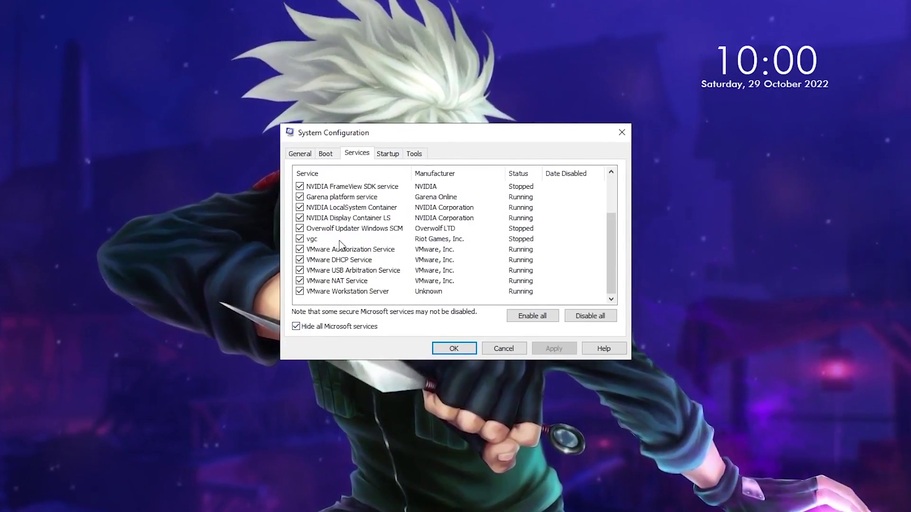
scroll(339, 243, "up", 2)
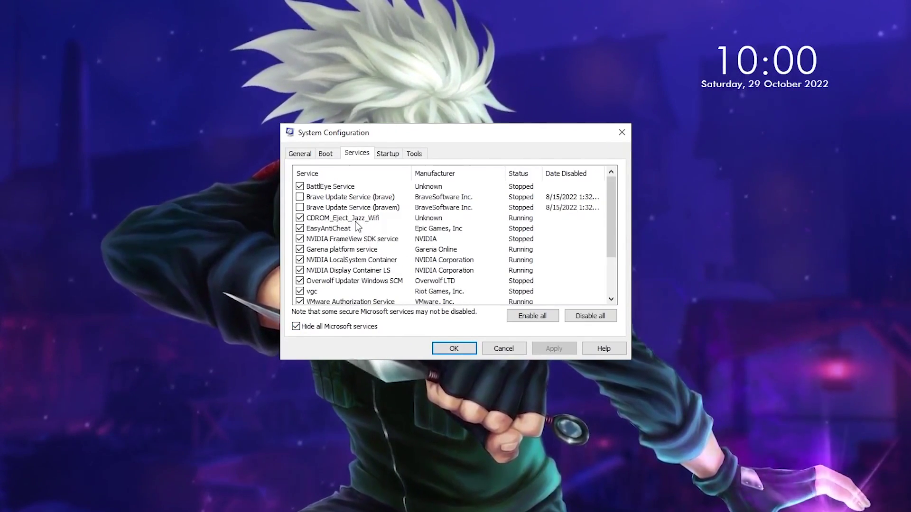
Disable the CDROM_Eject_Jazz_Wifi service, apply the configuration and exit without restarting.
left_click(332, 220)
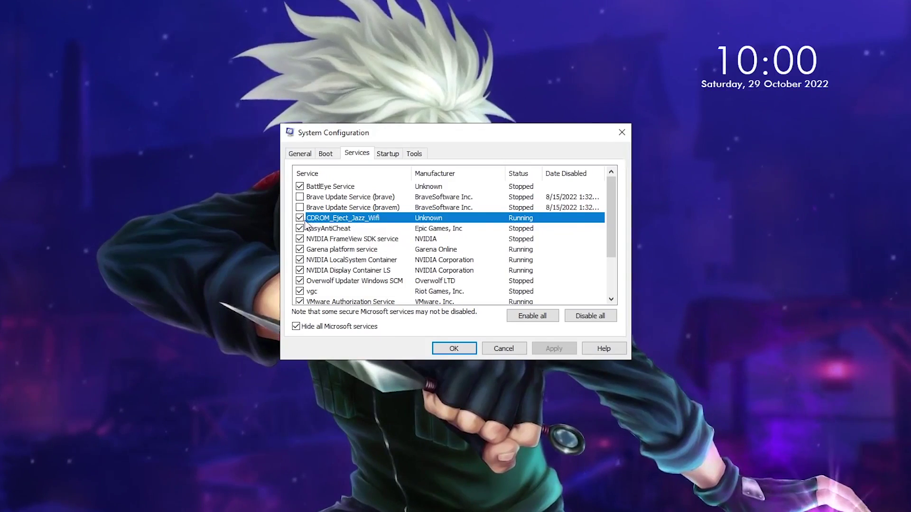
left_click(300, 218)
scroll(378, 256, "down", 2)
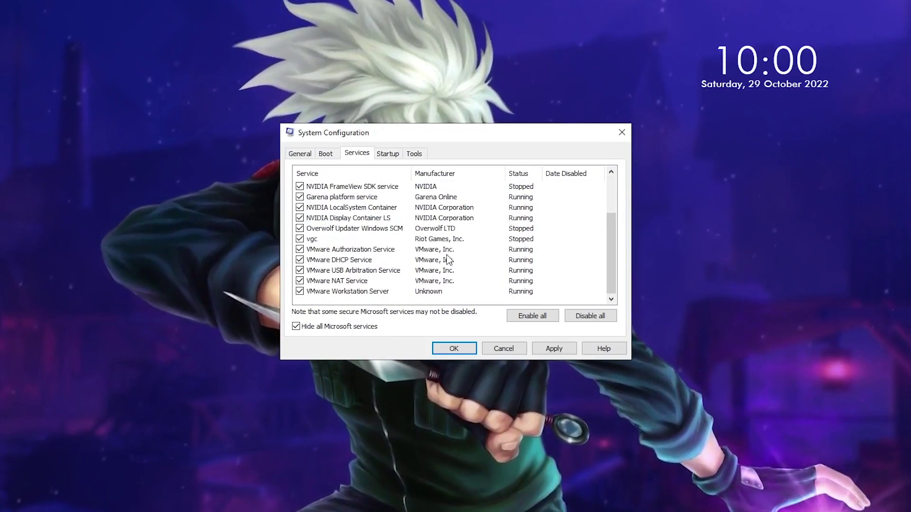
left_click(470, 349)
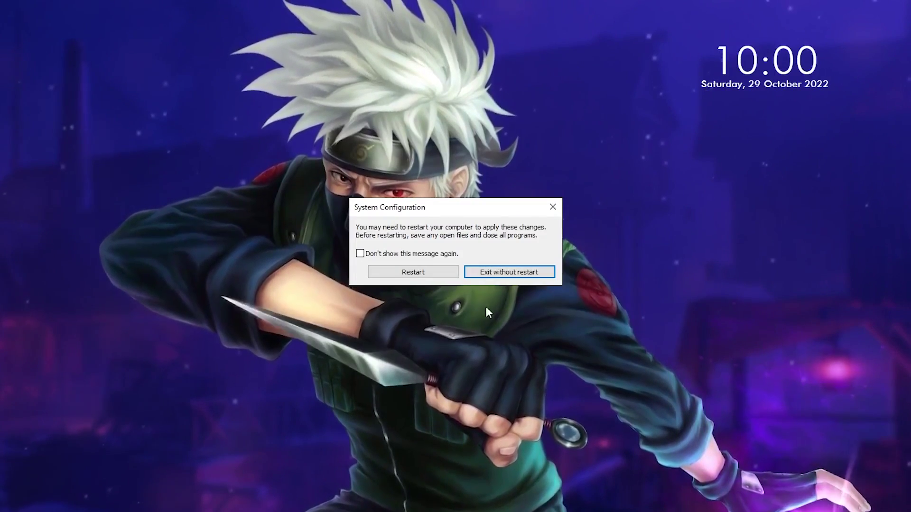
left_click(508, 271)
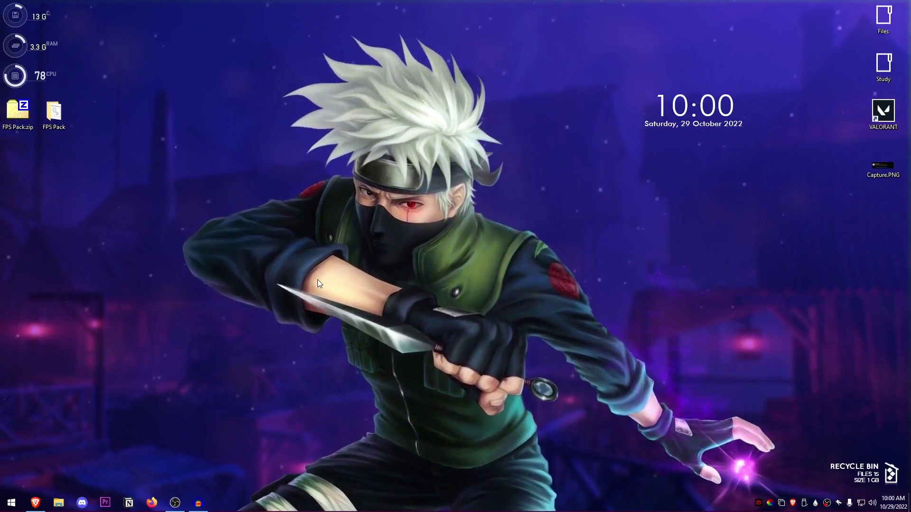
Open Disk Cleanup and scan drive C: for files that can be removed.
left_click(4, 499)
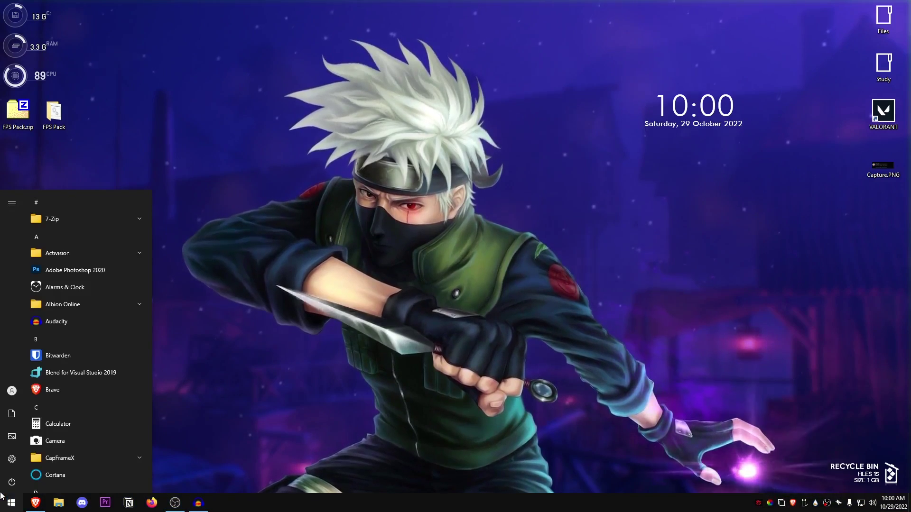
type("disk")
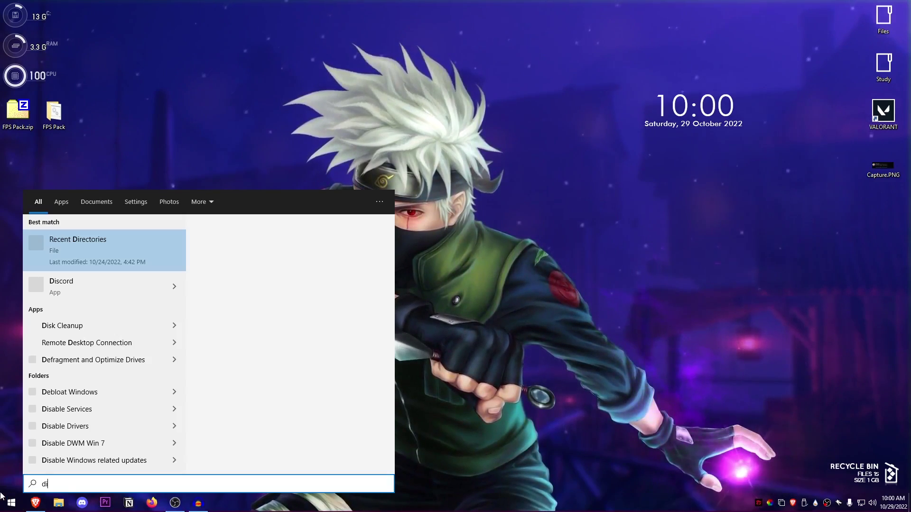
key("Return")
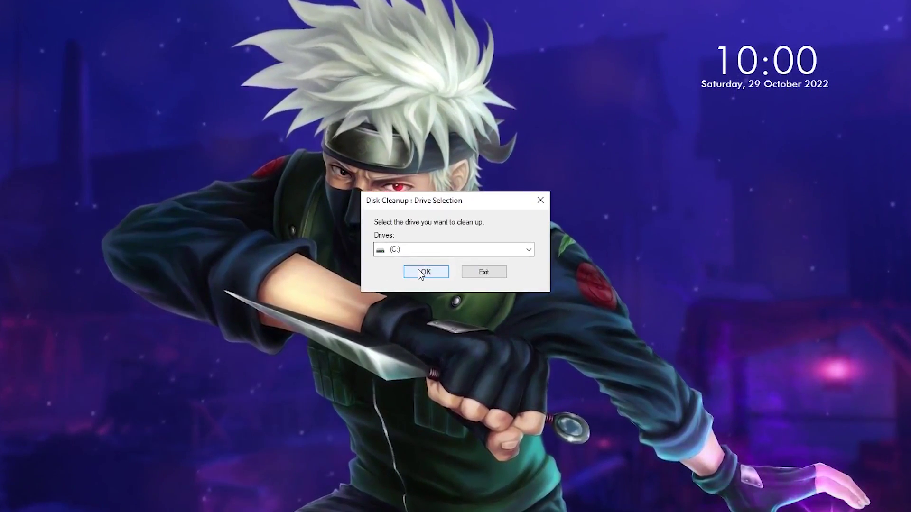
left_click(420, 274)
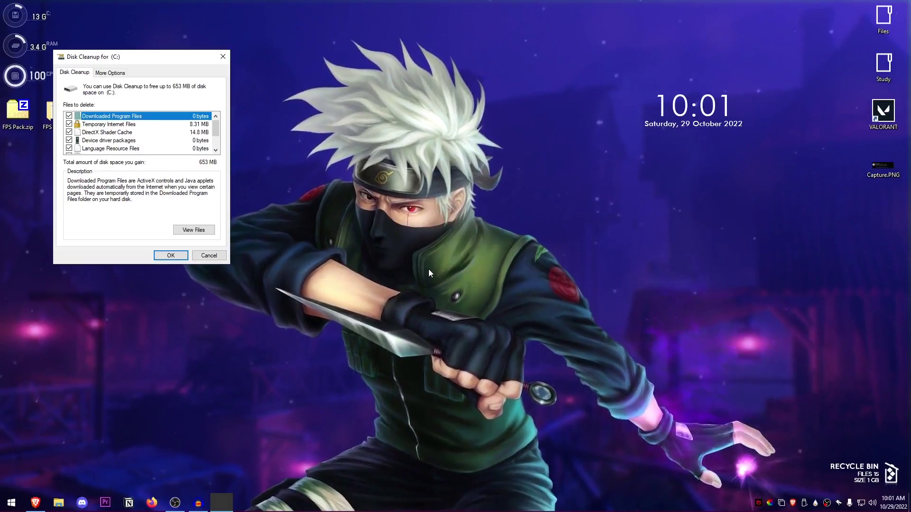
Check the ticked file categories in Disk Cleanup, including Recycle Bin, Temporary files and Thumbnails, and permanently delete these files from drive C:.
scroll(141, 143, "down", 1)
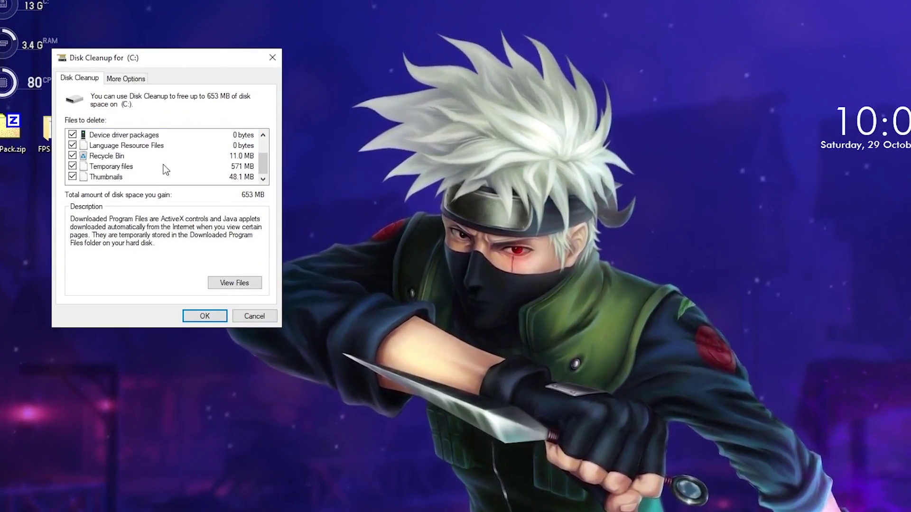
scroll(178, 167, "up", 1)
scroll(192, 162, "down", 1)
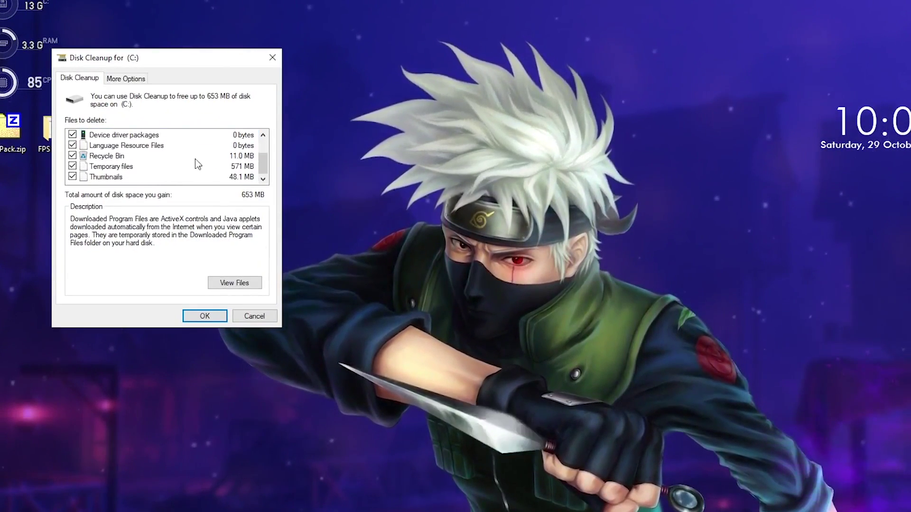
left_click(210, 316)
left_click(591, 317)
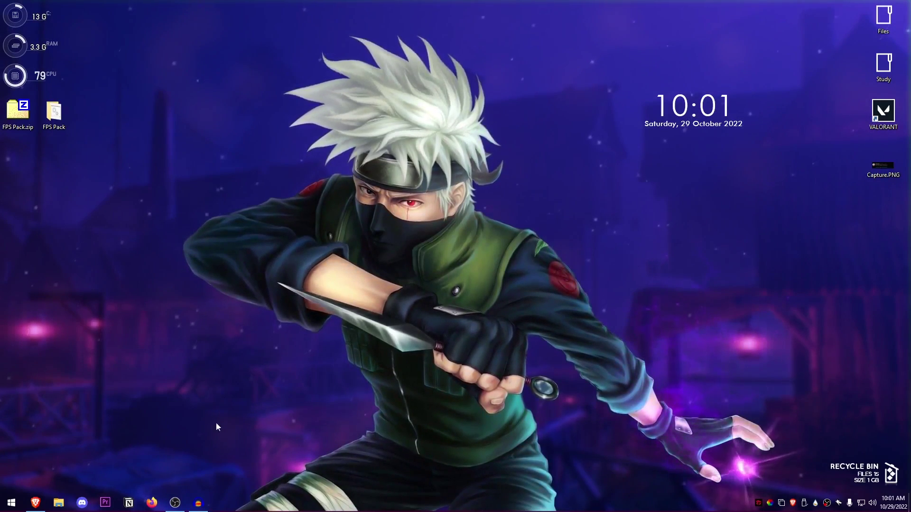
left_click(11, 502)
left_click(19, 482)
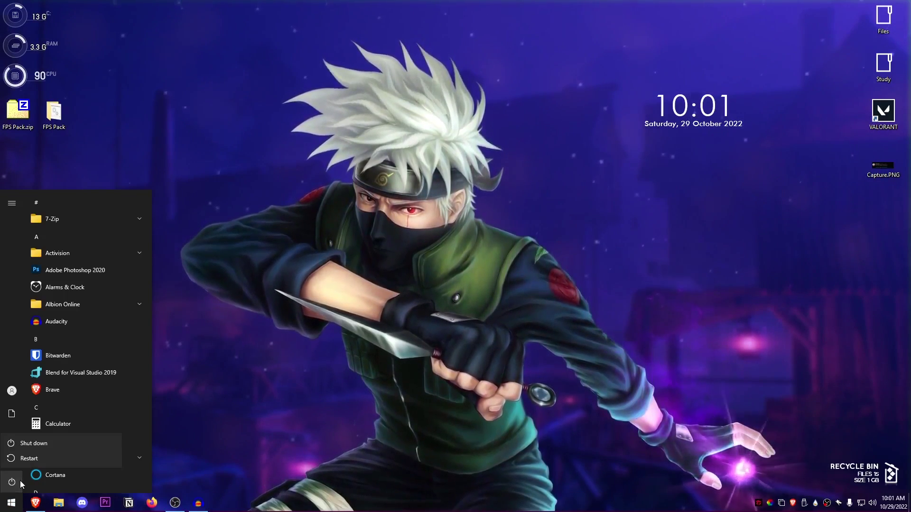
key("Escape")
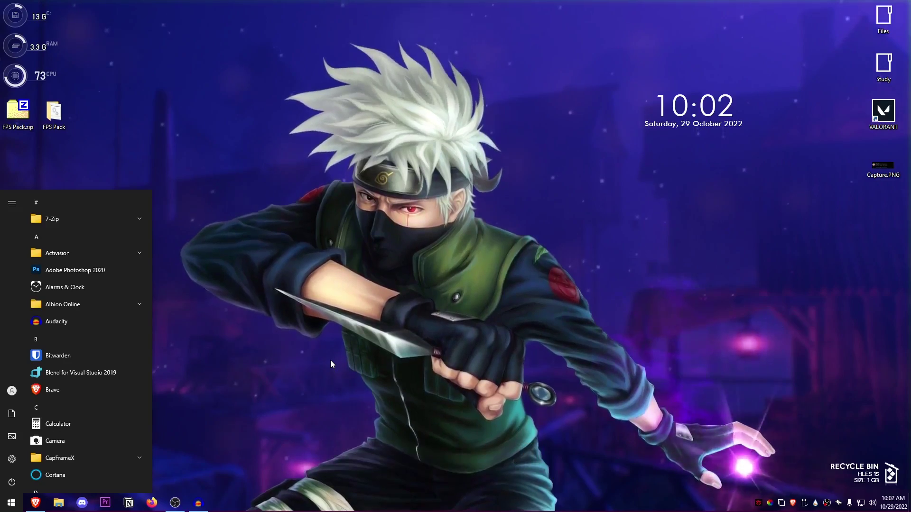